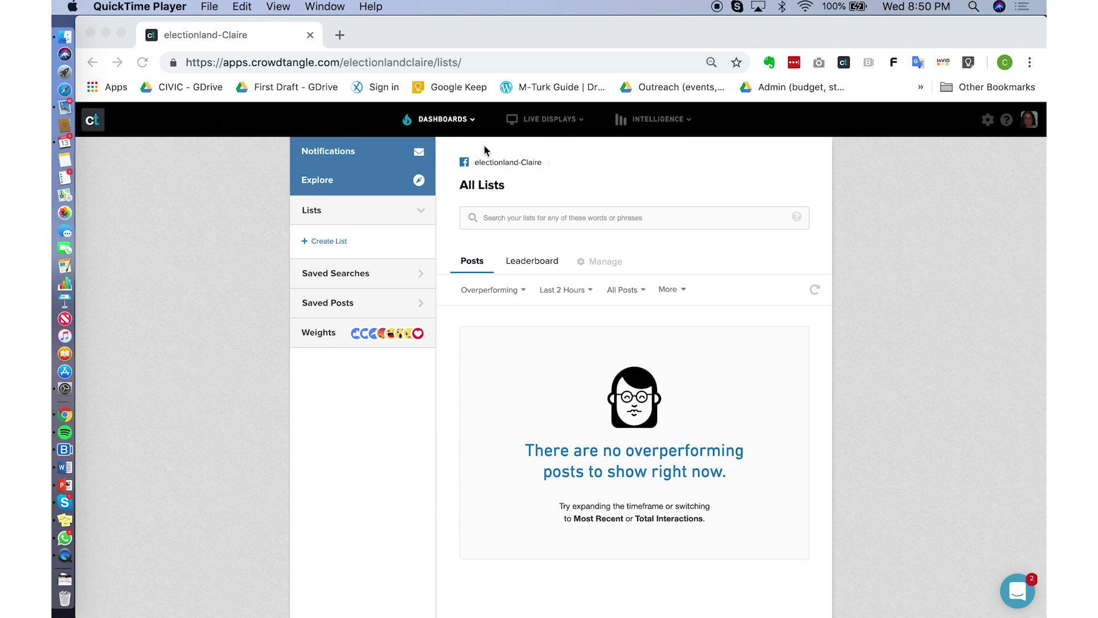
{"action": "left_click", "coordinate": [475, 124]}
{"action": "left_click", "coordinate": [474, 121]}
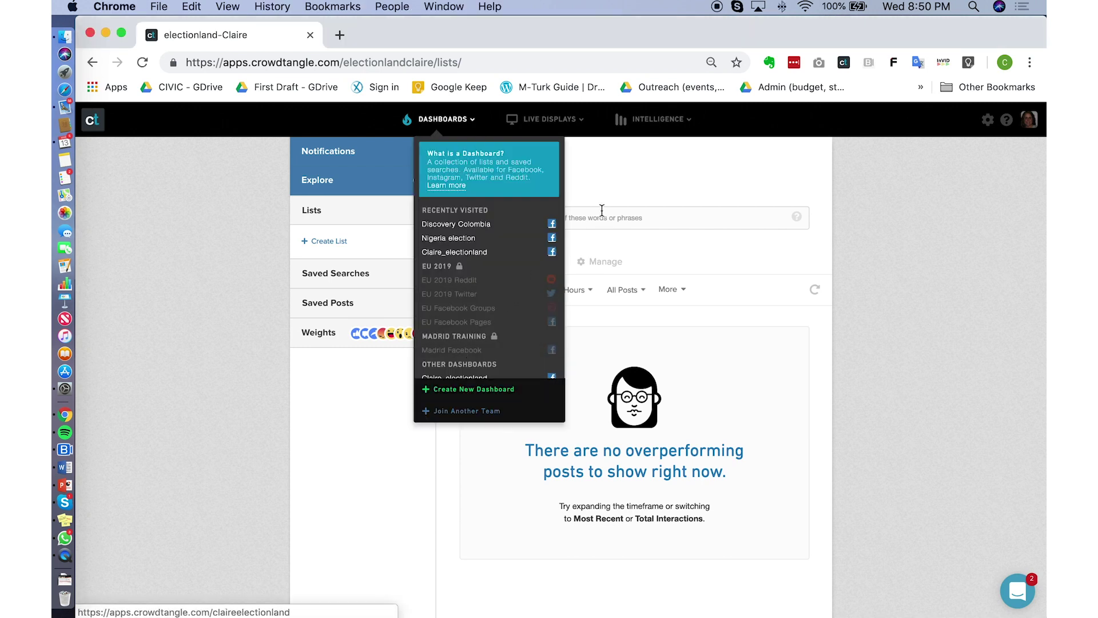
{"action": "left_click", "coordinate": [649, 161]}
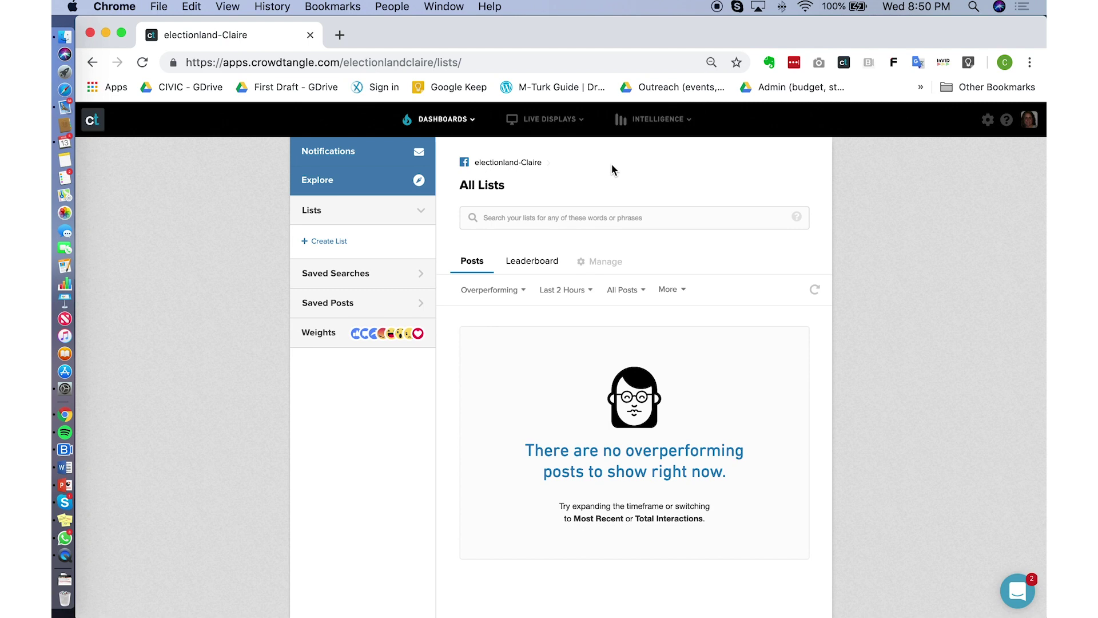
Create a new list for pages and save it under the name Flat Earth.
{"action": "left_click", "coordinate": [338, 242]}
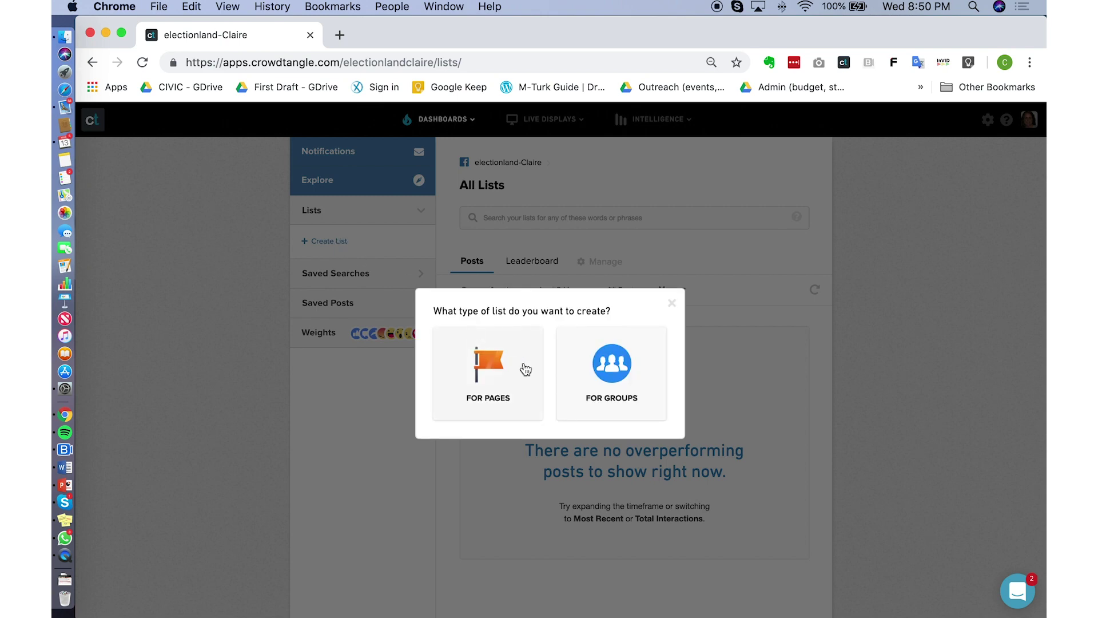
{"action": "left_click", "coordinate": [485, 373]}
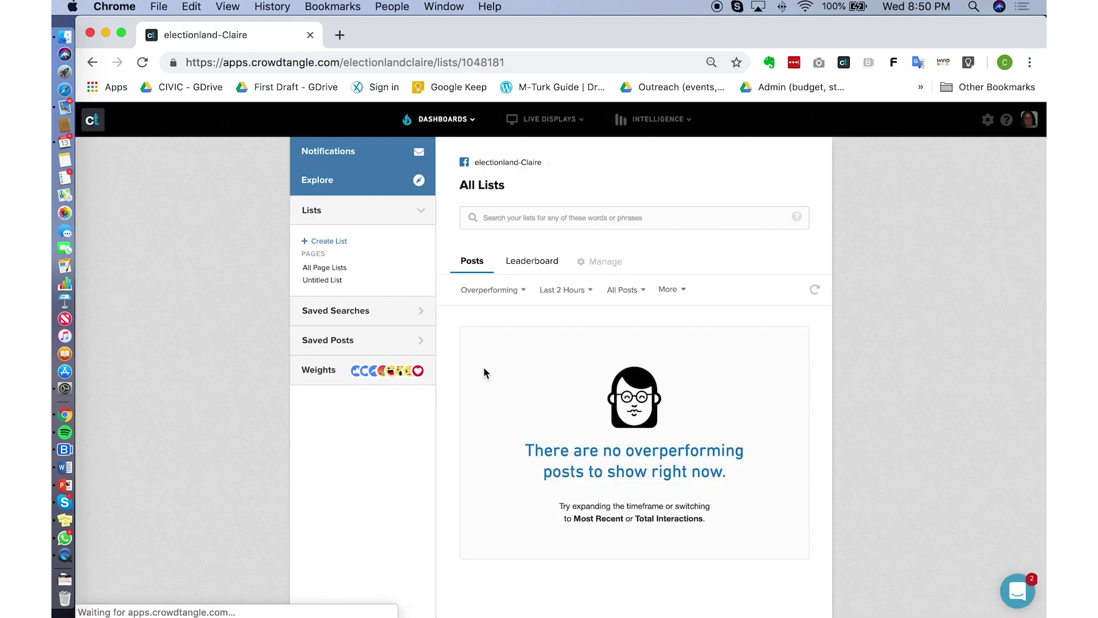
{"action": "type", "text": "Flat Earth"}
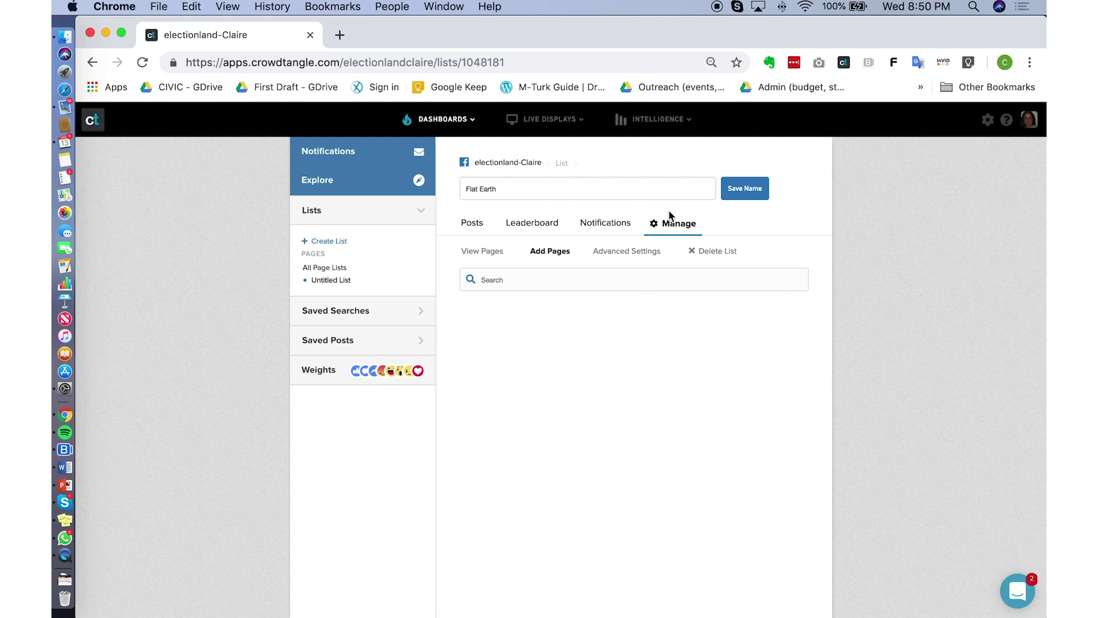
{"action": "left_click", "coordinate": [758, 187]}
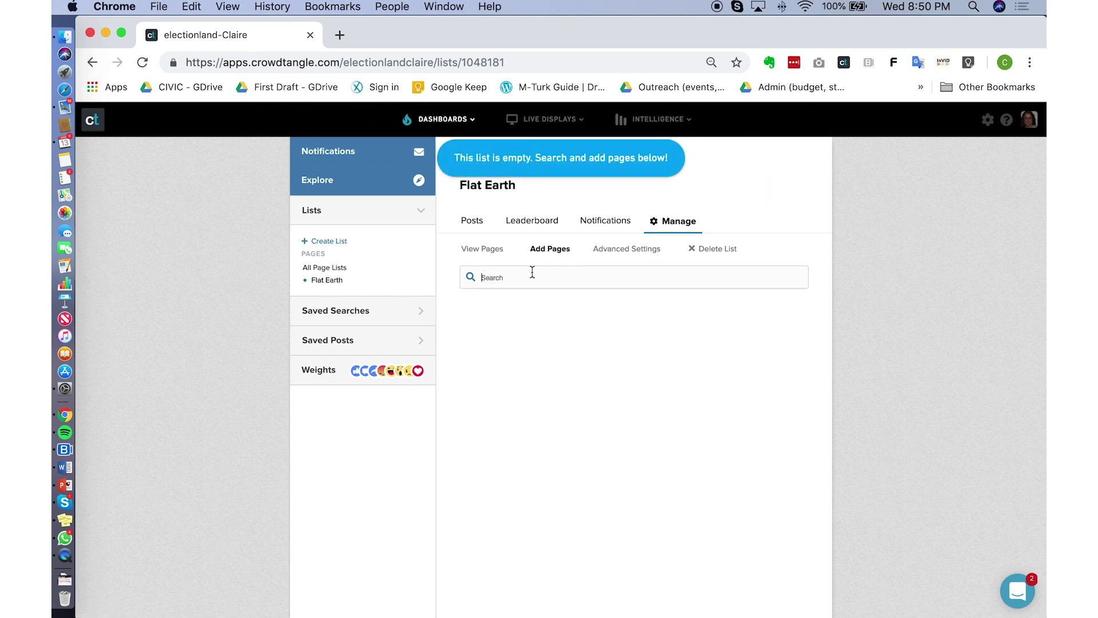
Search for "flat earth" pages and add Flat Earth, The Flat Earth Society and Flat Earth Believers to the list.
{"action": "type", "text": "\""}
{"action": "type", "text": "lat w"}
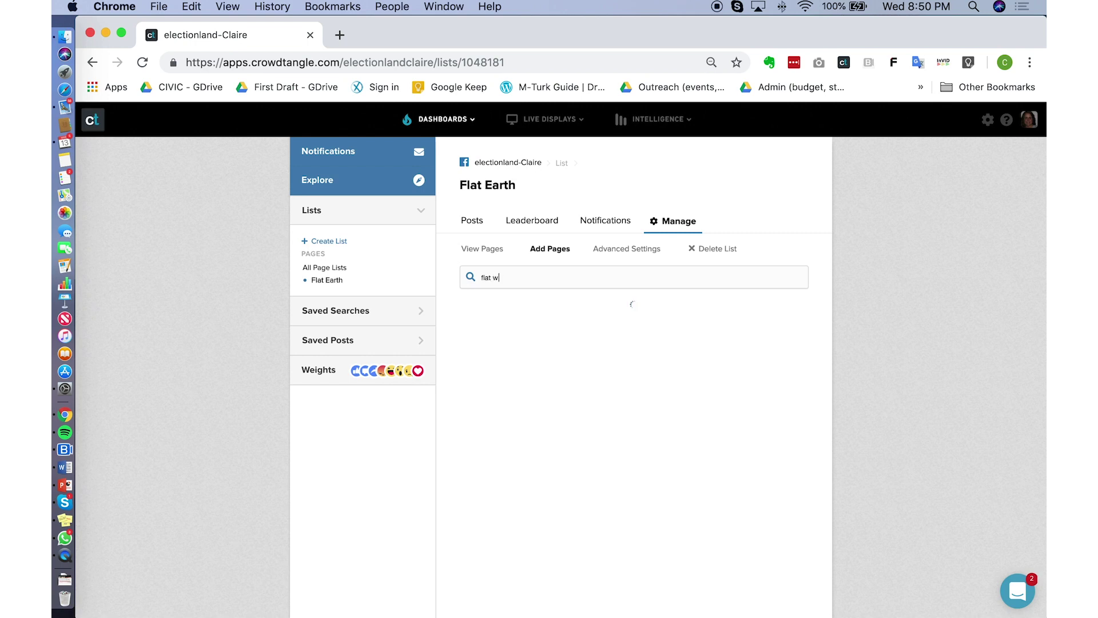
{"action": "key", "text": "BackSpace"}
{"action": "type", "text": "earth"}
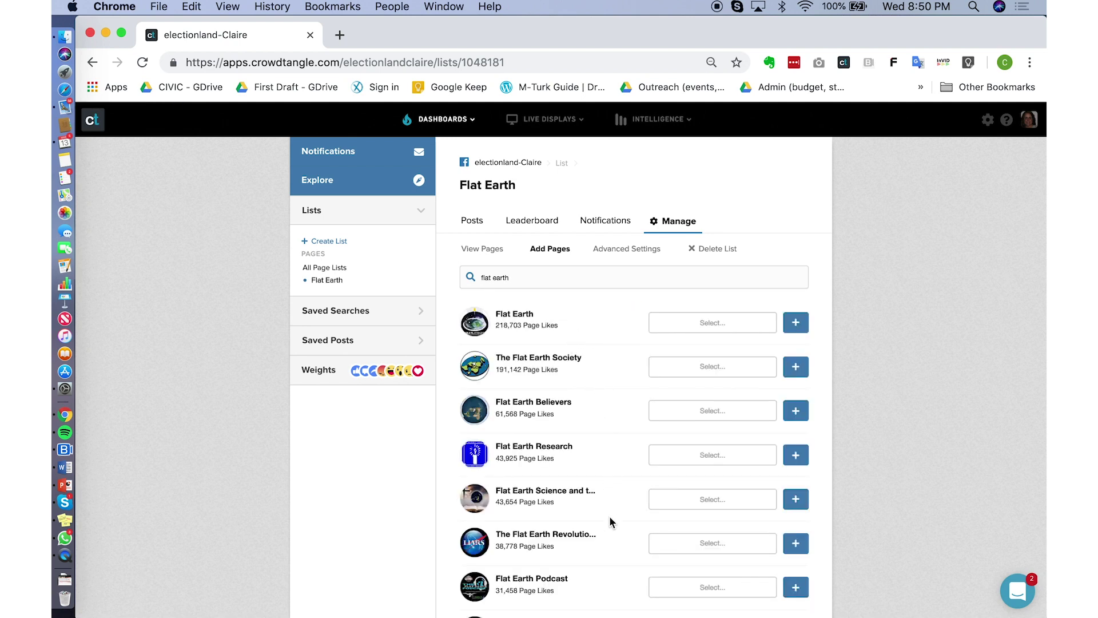
{"action": "left_click", "coordinate": [796, 322]}
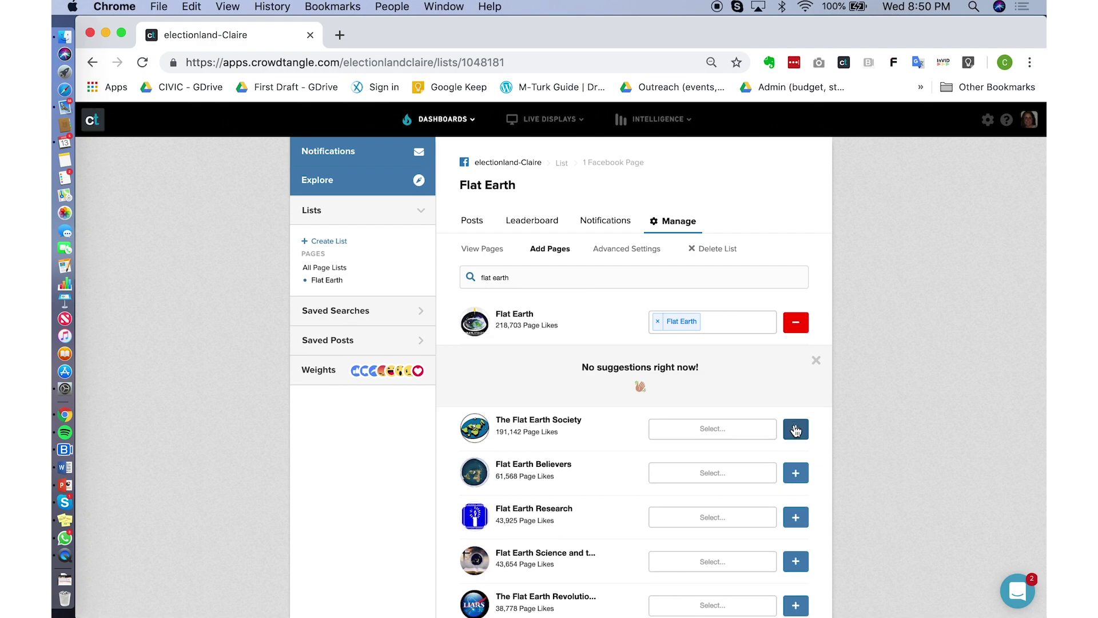
{"action": "left_click", "coordinate": [796, 428]}
{"action": "left_click", "coordinate": [795, 473]}
Add the next five search results to the list, from Flat Earth Research through Flat Earth Hungary.
{"action": "scroll", "coordinate": [796, 473], "scroll_direction": "down", "scroll_amount": 5}
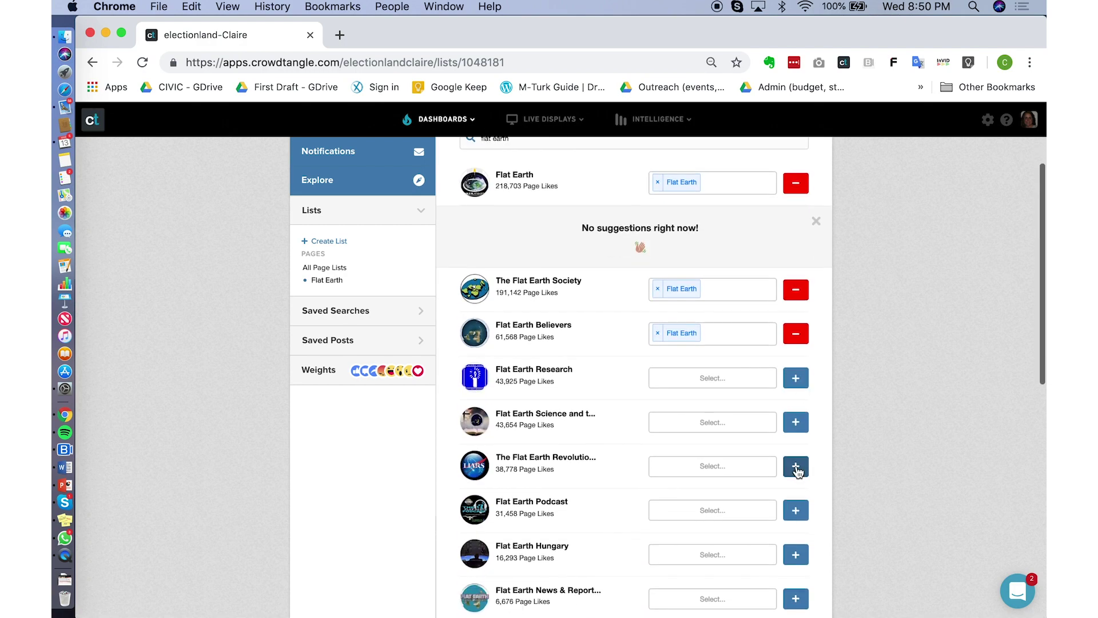
{"action": "left_click", "coordinate": [797, 379]}
{"action": "left_click", "coordinate": [795, 422]}
{"action": "scroll", "coordinate": [796, 422], "scroll_direction": "down", "scroll_amount": 4}
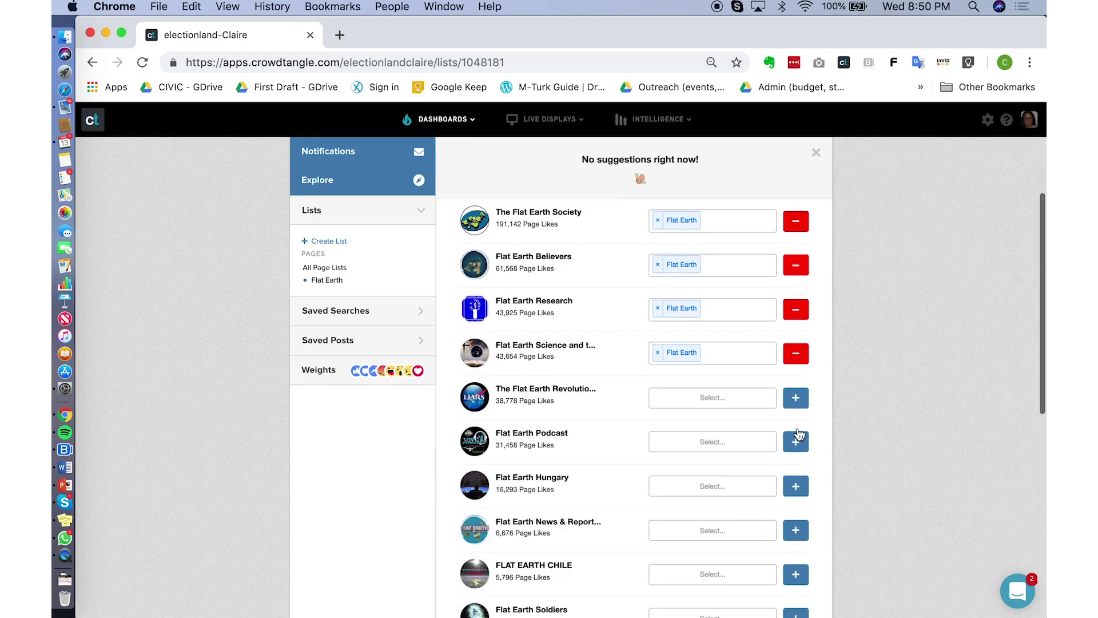
{"action": "left_click", "coordinate": [796, 359]}
{"action": "left_click", "coordinate": [796, 403]}
{"action": "scroll", "coordinate": [798, 403], "scroll_direction": "down", "scroll_amount": 3}
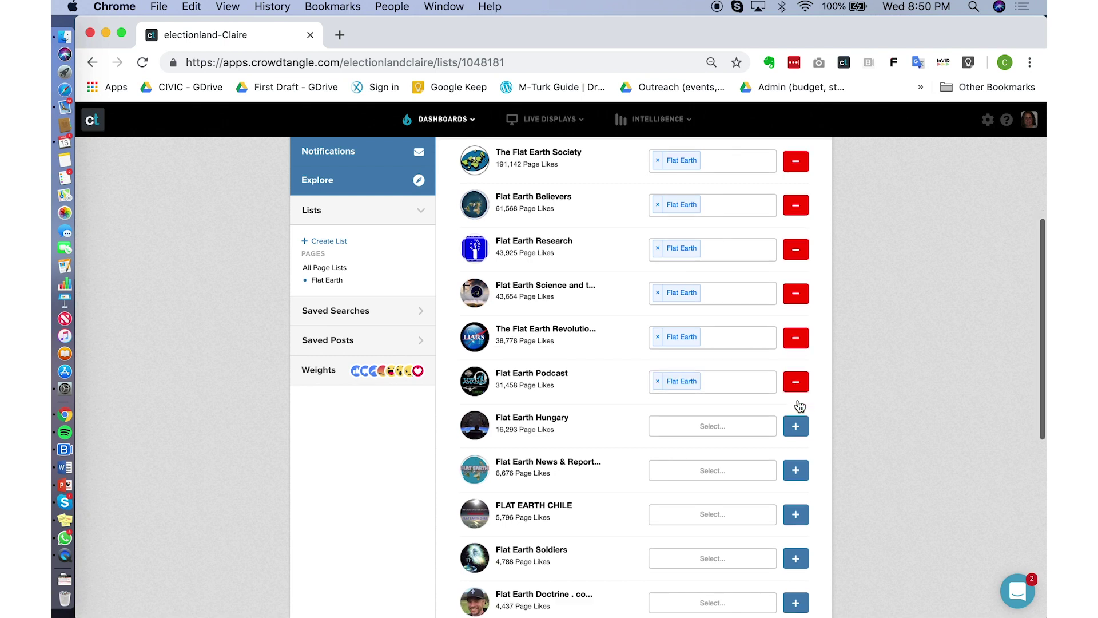
{"action": "left_click", "coordinate": [797, 380]}
Add the next six search results to the list, from Flat Earth News & Report... through Official Flat Earth Cana....
{"action": "scroll", "coordinate": [798, 367], "scroll_direction": "down", "scroll_amount": 3}
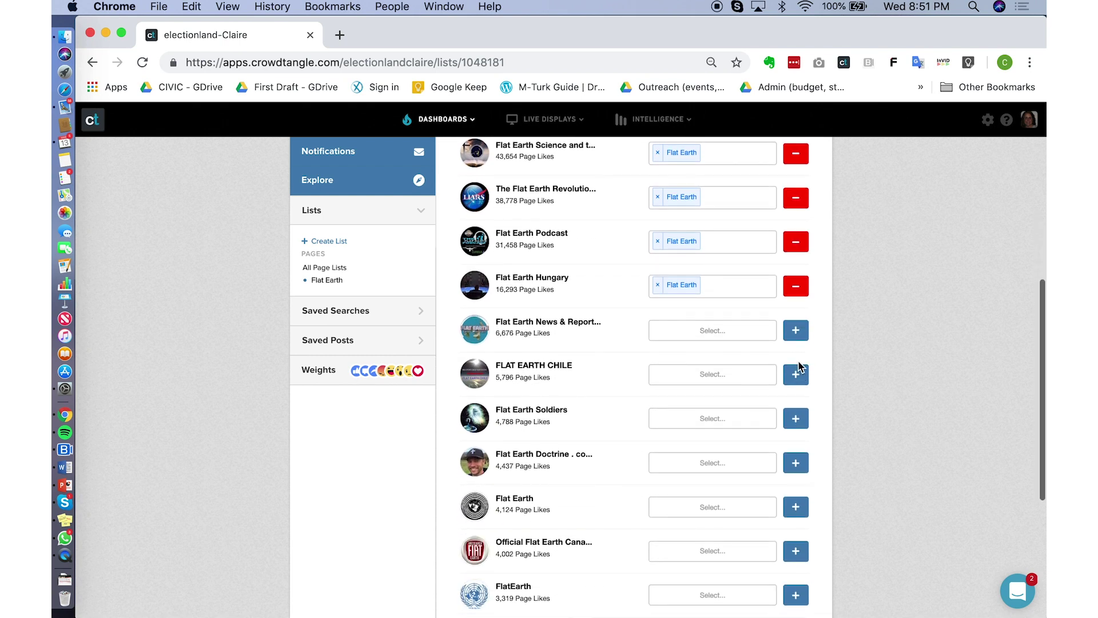
{"action": "left_click", "coordinate": [799, 332]}
{"action": "left_click", "coordinate": [797, 377]}
{"action": "scroll", "coordinate": [800, 384], "scroll_direction": "down", "scroll_amount": 3}
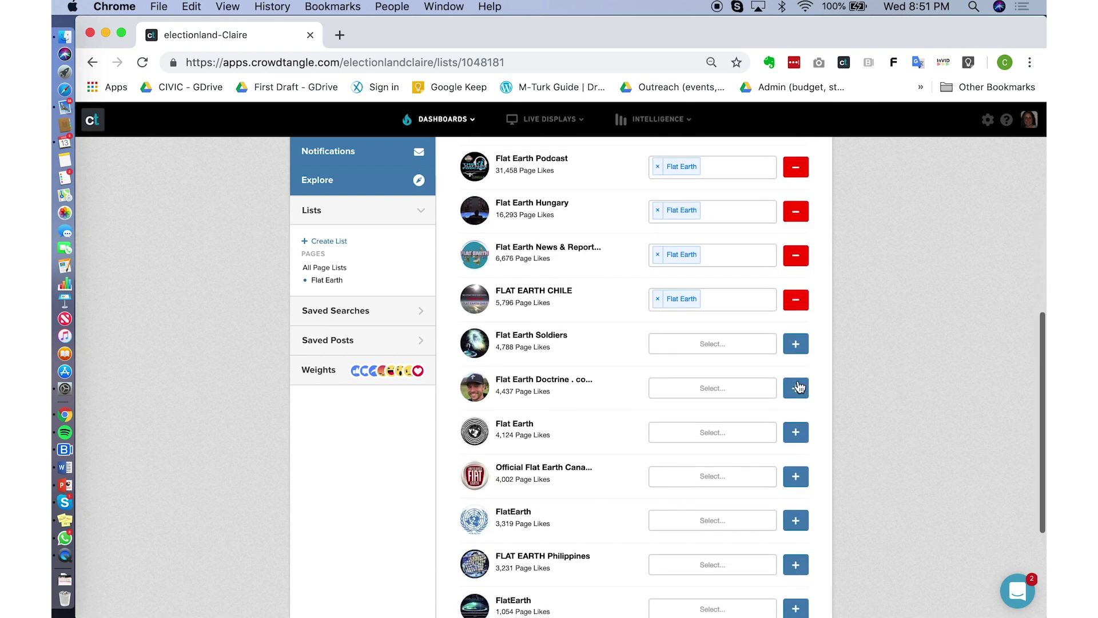
{"action": "left_click", "coordinate": [798, 350]}
{"action": "left_click", "coordinate": [797, 393]}
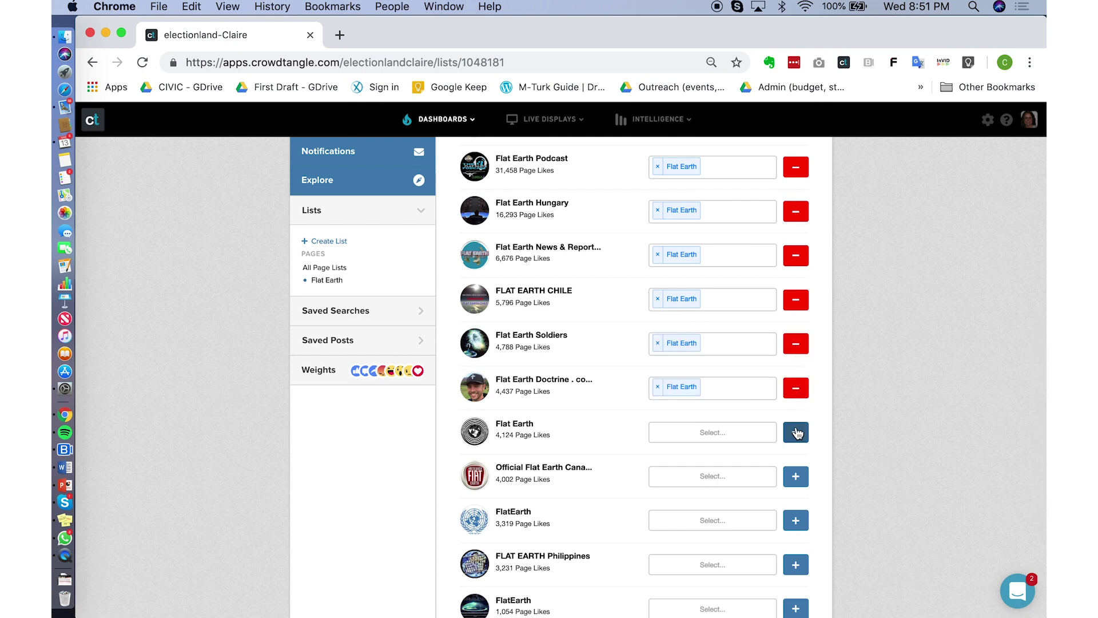
{"action": "left_click", "coordinate": [797, 435]}
{"action": "left_click", "coordinate": [796, 475]}
Add the remaining six loaded results to the list, from FlatEarth (3,319 likes) through the last Flat Earth Society page.
{"action": "scroll", "coordinate": [797, 481], "scroll_direction": "down", "scroll_amount": 4}
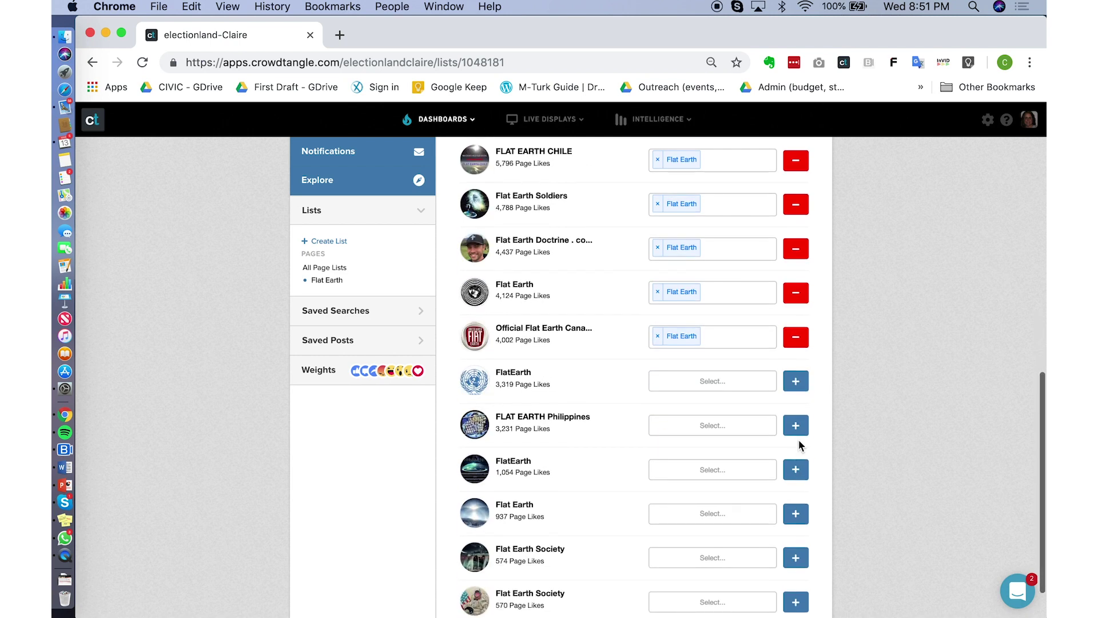
{"action": "left_click", "coordinate": [798, 427]}
{"action": "left_click", "coordinate": [796, 469]}
{"action": "left_click", "coordinate": [797, 381]}
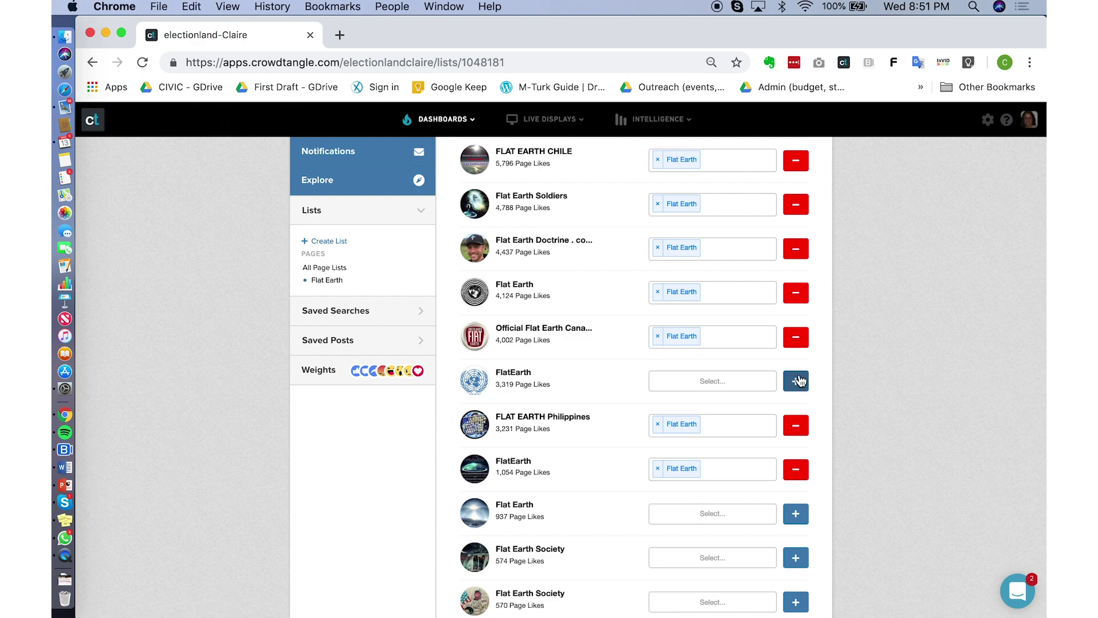
{"action": "scroll", "coordinate": [795, 439], "scroll_direction": "down", "scroll_amount": 2}
{"action": "left_click", "coordinate": [796, 456]}
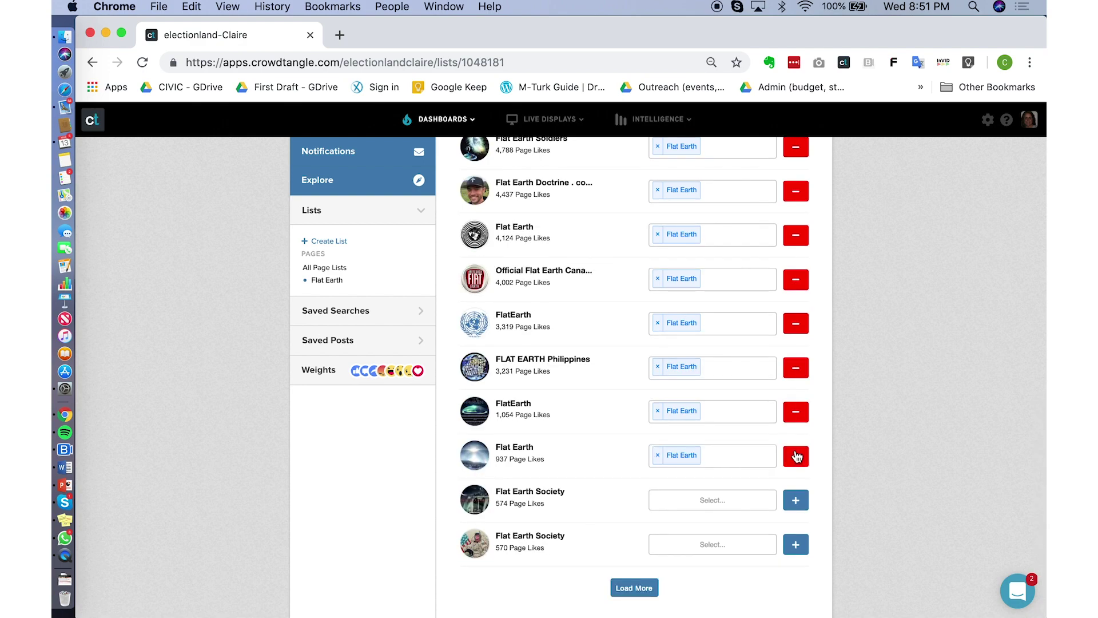
{"action": "left_click", "coordinate": [796, 502]}
{"action": "left_click", "coordinate": [796, 544]}
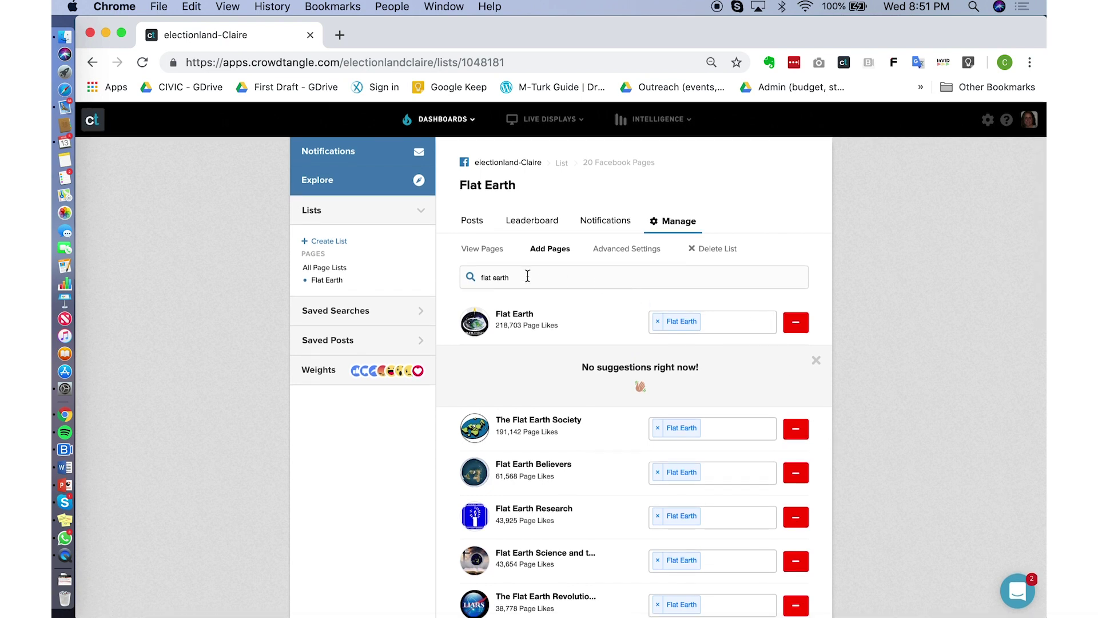
Review the pages in the Flat Earth list and compare their interactions on its leaderboard.
{"action": "left_click", "coordinate": [492, 250]}
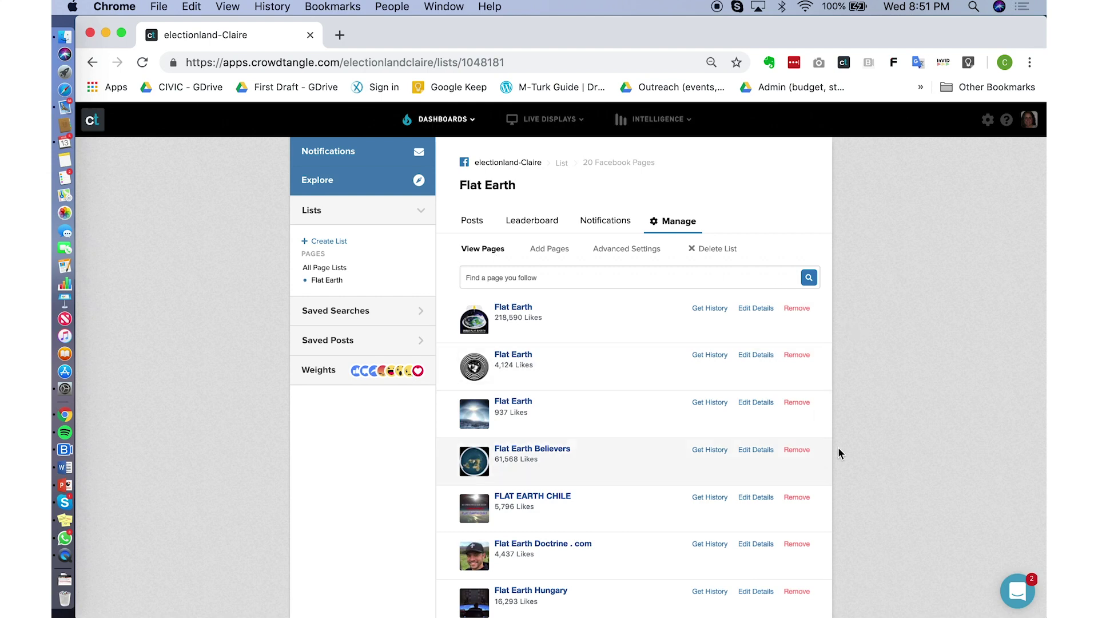
{"action": "left_click", "coordinate": [537, 224]}
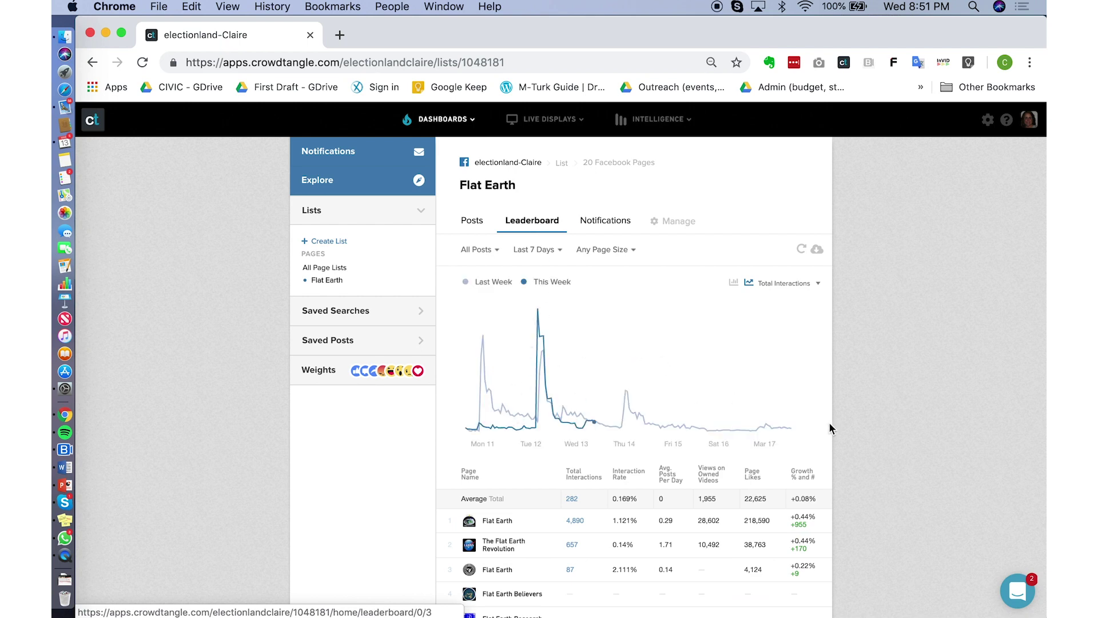
{"action": "scroll", "coordinate": [683, 529], "scroll_direction": "down", "scroll_amount": 2}
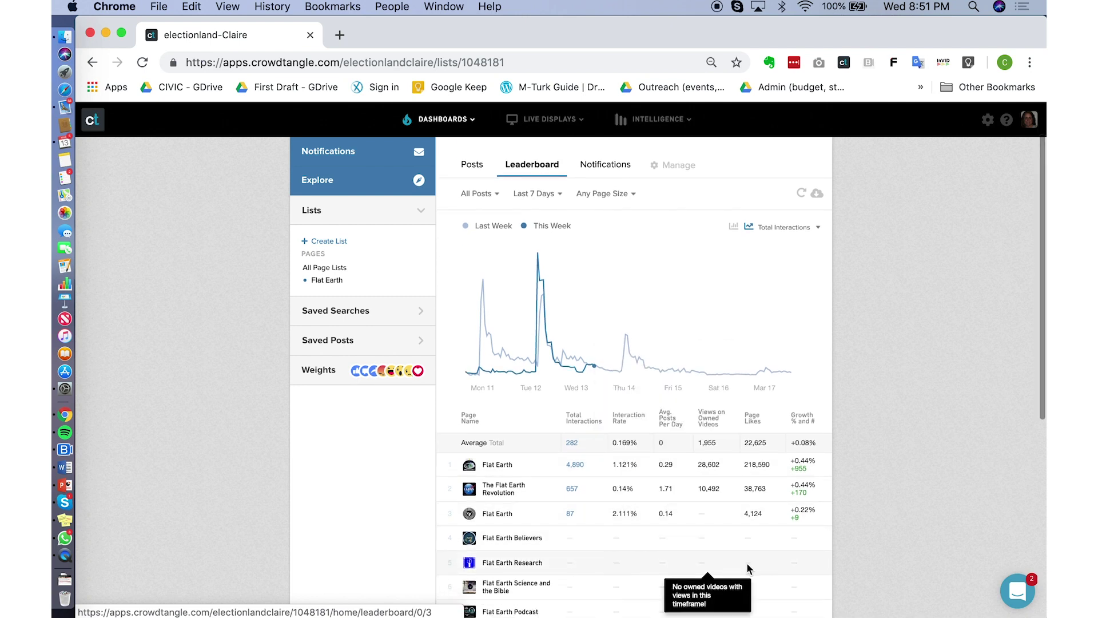
{"action": "scroll", "coordinate": [658, 449], "scroll_direction": "up", "scroll_amount": 2}
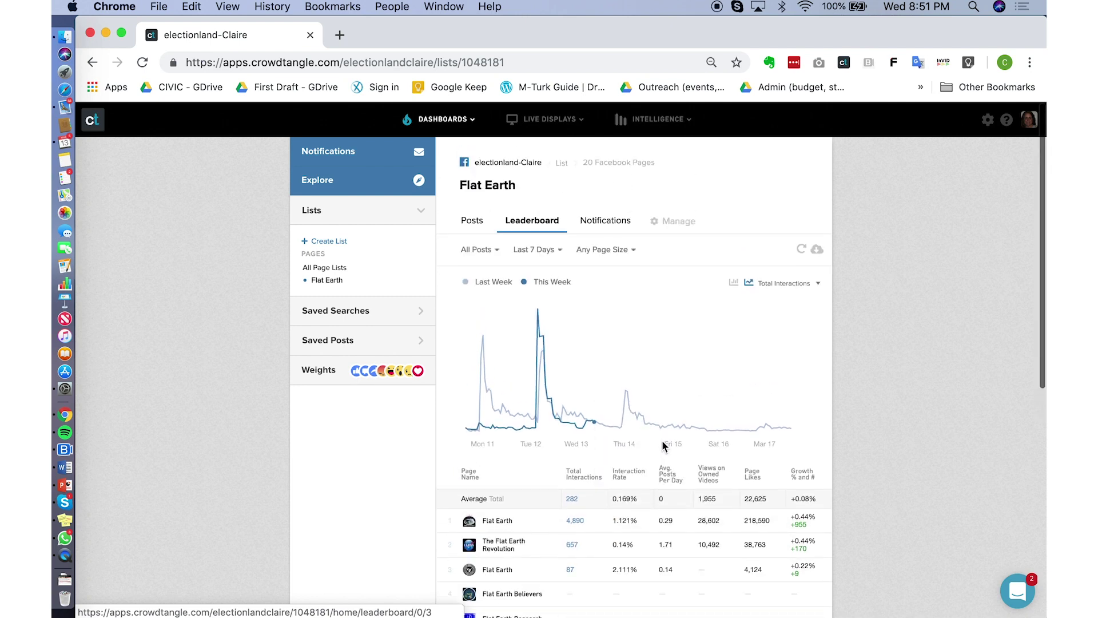
Show the list's posts ranked by Total Interactions over the Last 72 Hours.
{"action": "left_click", "coordinate": [472, 222]}
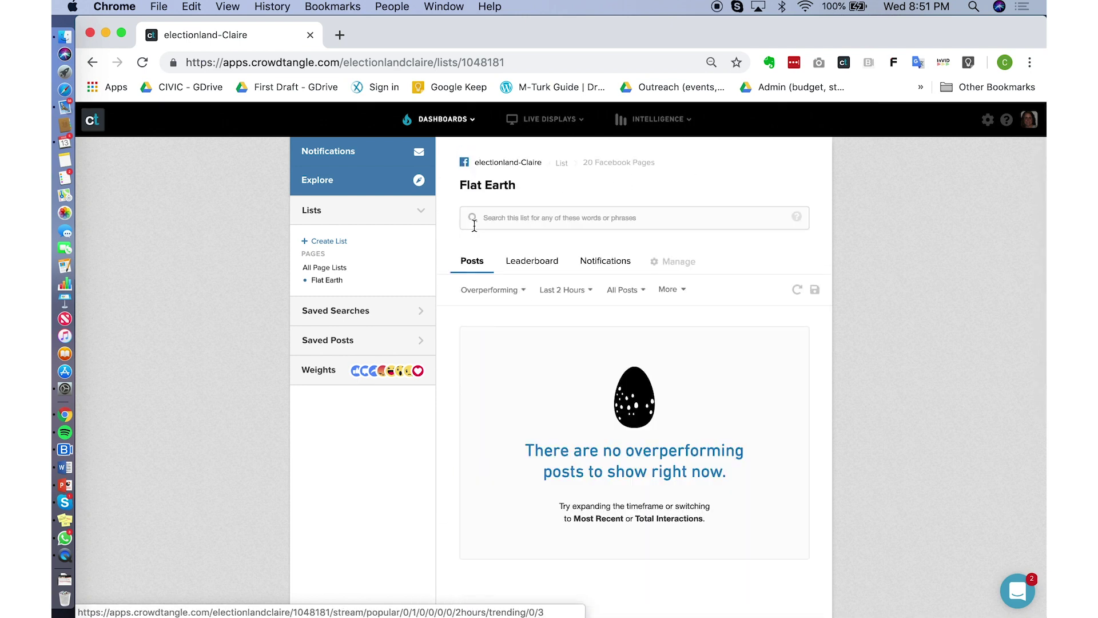
{"action": "left_click", "coordinate": [524, 292]}
{"action": "left_click", "coordinate": [510, 332]}
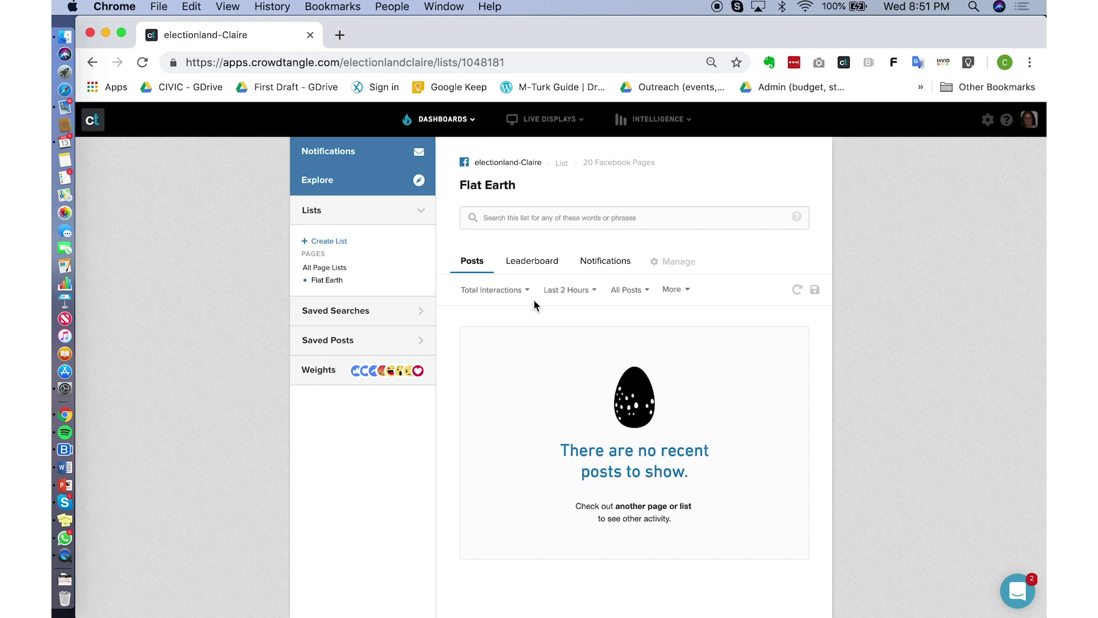
{"action": "left_click", "coordinate": [593, 290]}
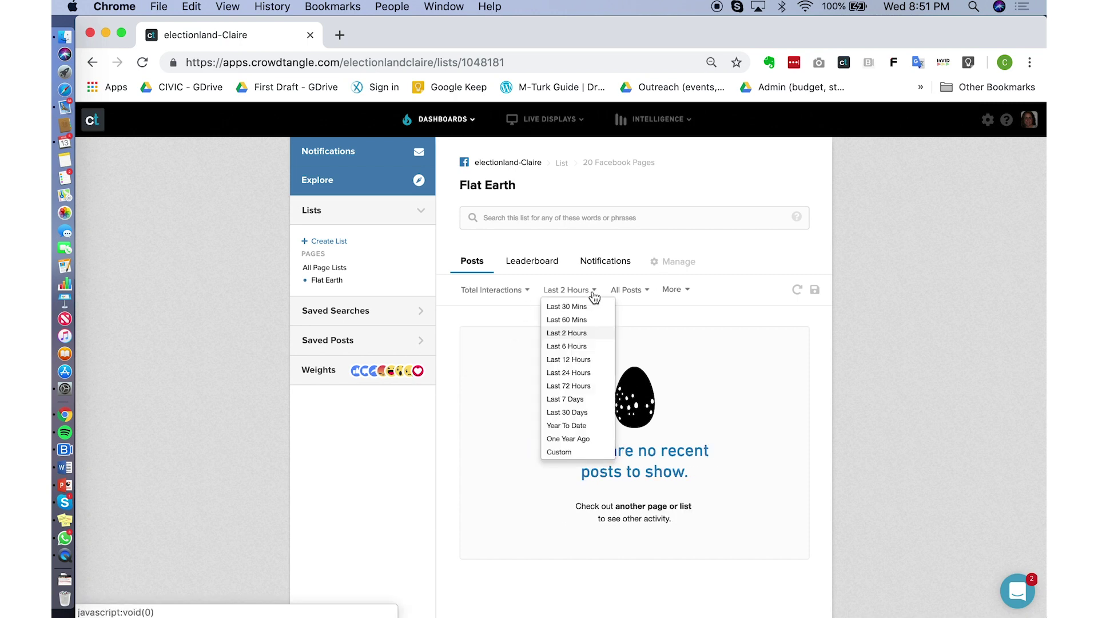
{"action": "left_click", "coordinate": [582, 386]}
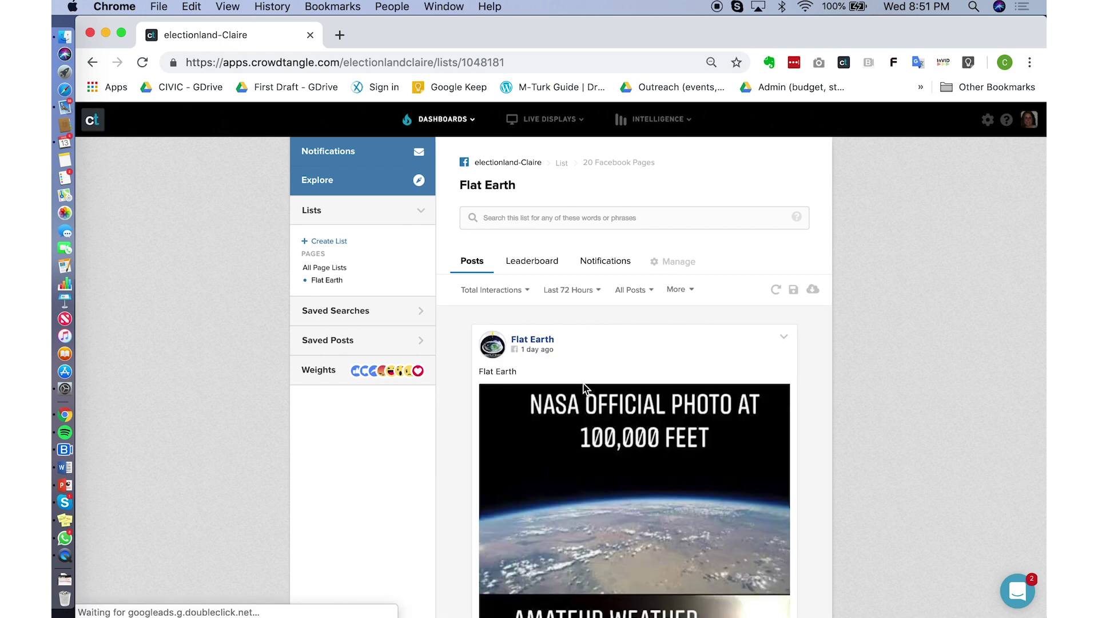
Examine the top posts in the feed, checking each one's reactions, comments, shares and interaction sparkline.
{"action": "scroll", "coordinate": [615, 468], "scroll_direction": "down", "scroll_amount": 5}
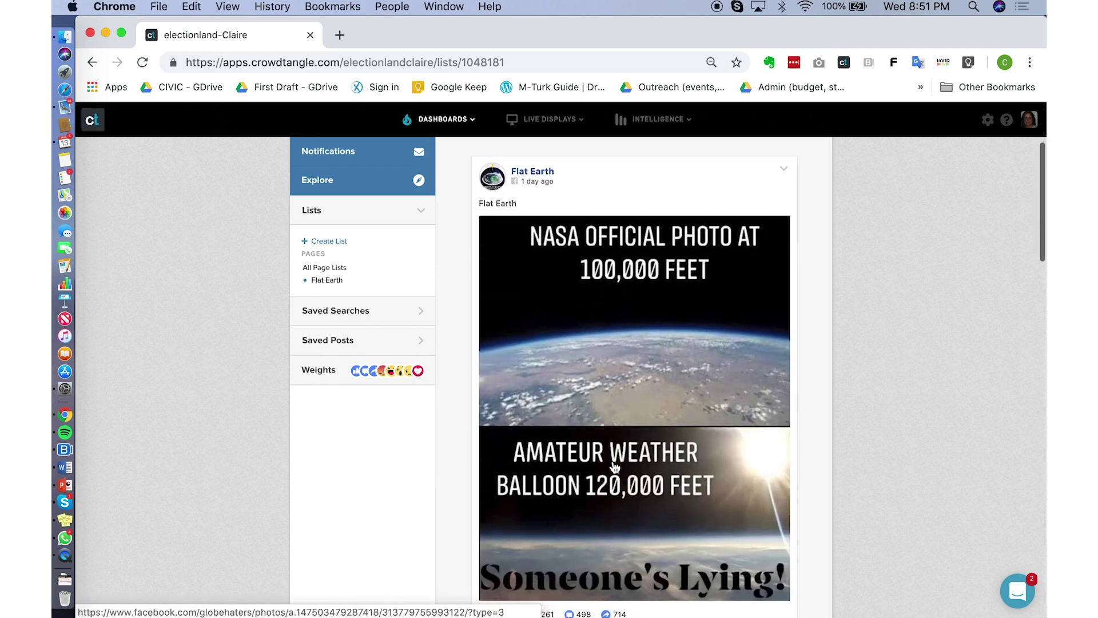
{"action": "mouse_move", "coordinate": [538, 507]}
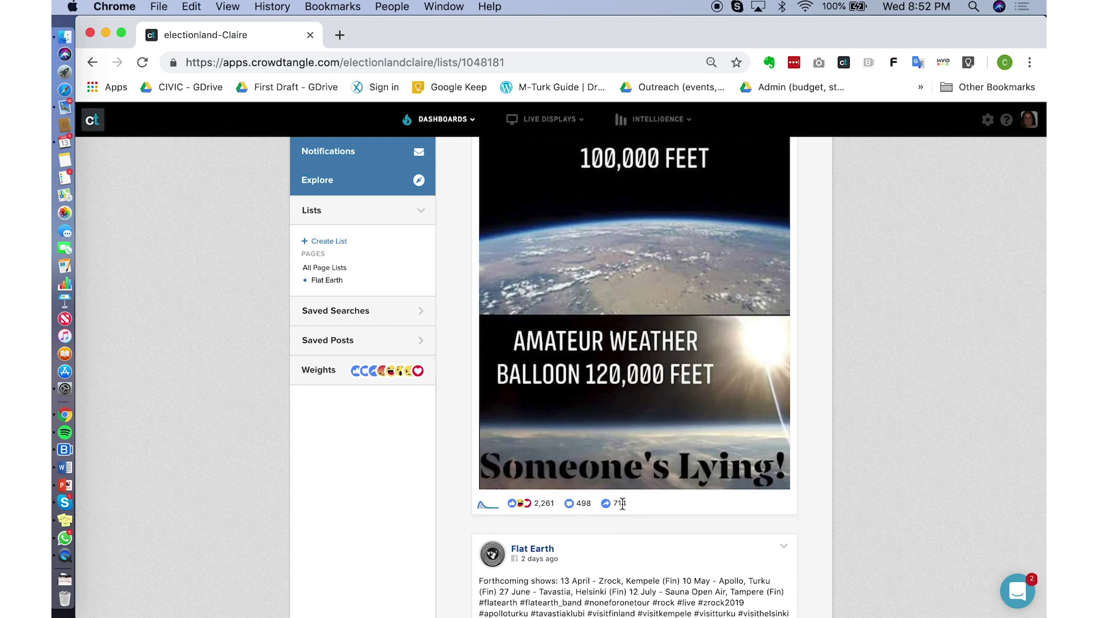
{"action": "mouse_move", "coordinate": [484, 507]}
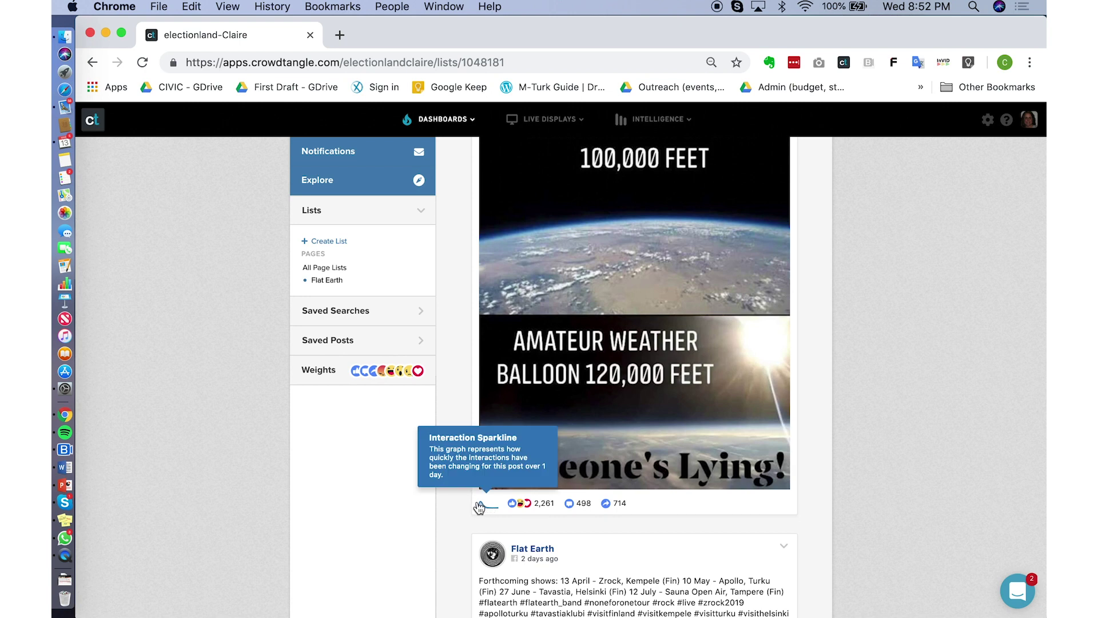
{"action": "scroll", "coordinate": [490, 507], "scroll_direction": "down", "scroll_amount": 9}
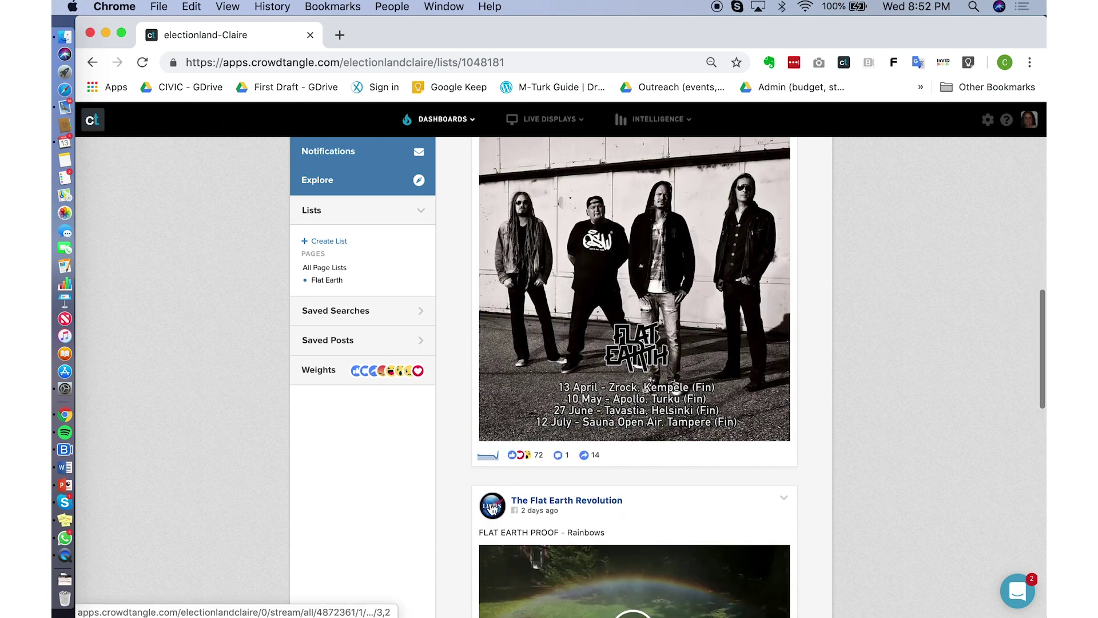
{"action": "scroll", "coordinate": [522, 441], "scroll_direction": "up", "scroll_amount": 2}
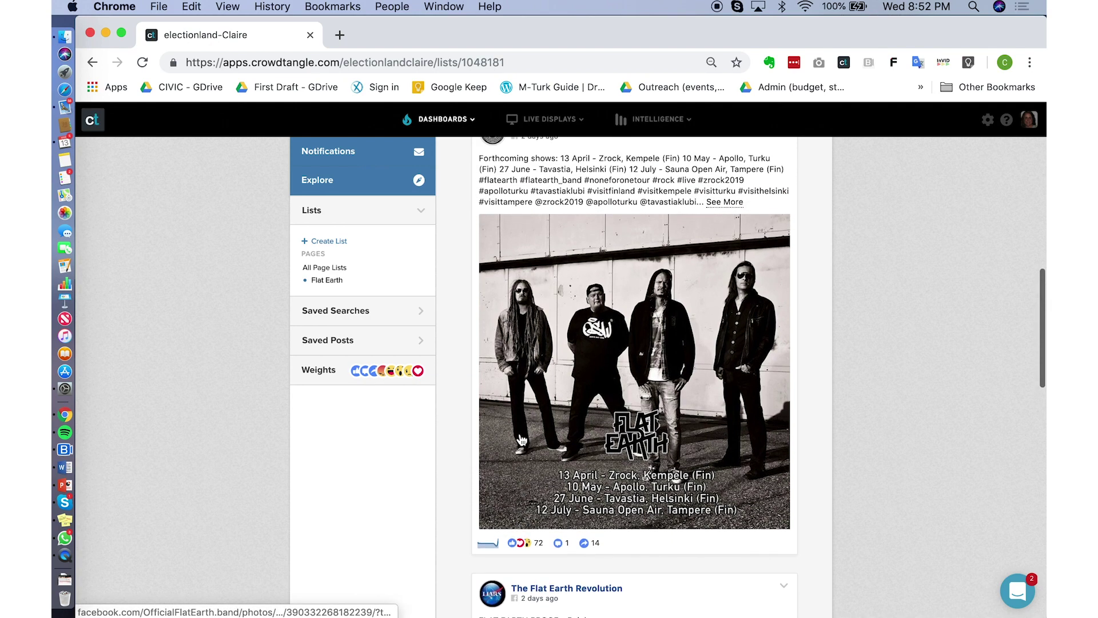
{"action": "scroll", "coordinate": [517, 441], "scroll_direction": "down", "scroll_amount": 2}
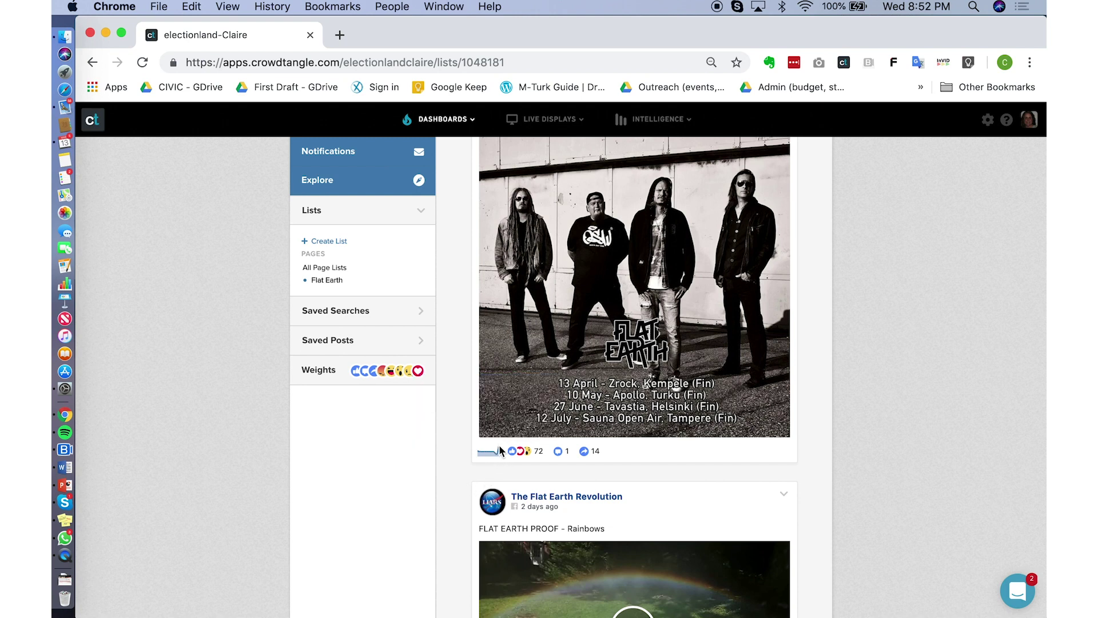
{"action": "scroll", "coordinate": [500, 452], "scroll_direction": "down", "scroll_amount": 7}
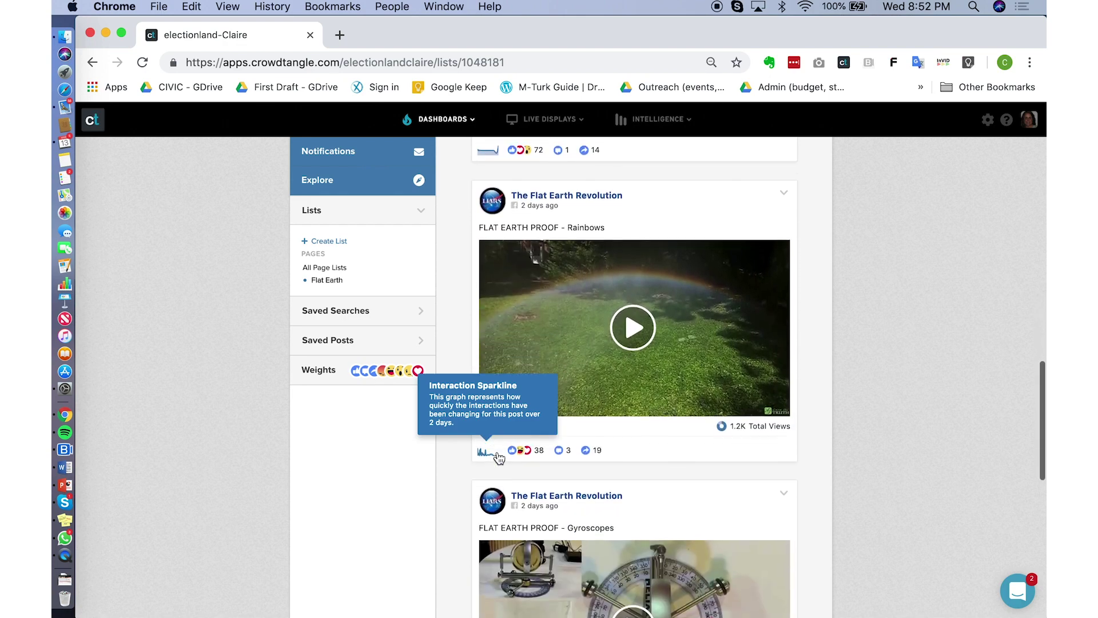
{"action": "scroll", "coordinate": [502, 447], "scroll_direction": "down", "scroll_amount": 1}
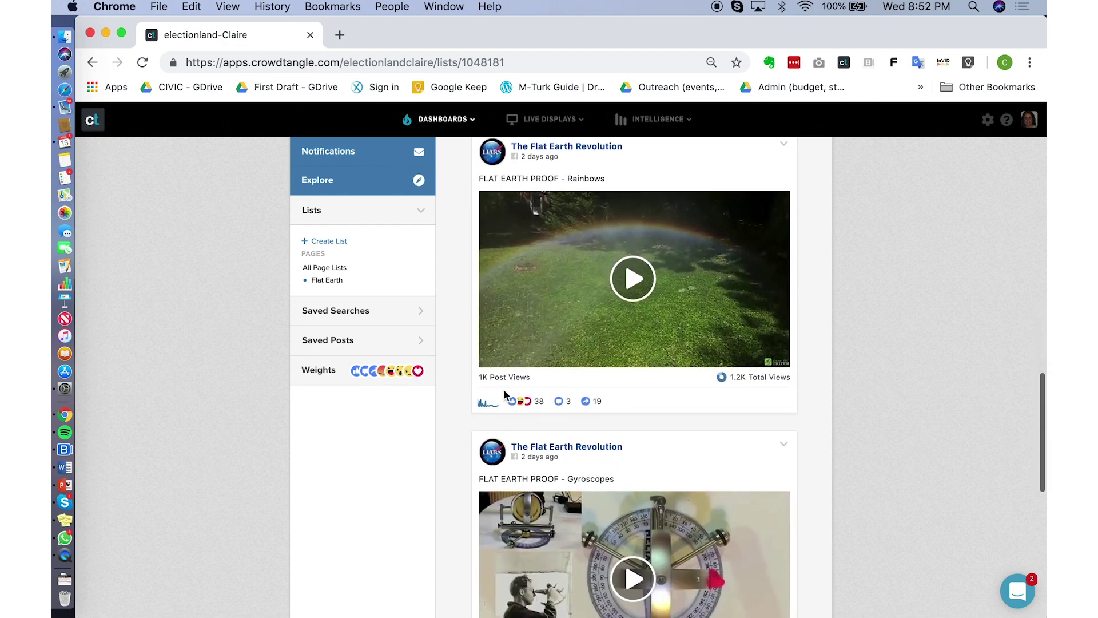
Check the interaction sparkline on The Flat Earth Revolution's Gyroscopes post and skim the posts below it.
{"action": "scroll", "coordinate": [502, 401], "scroll_direction": "down", "scroll_amount": 6}
{"action": "mouse_move", "coordinate": [479, 353]}
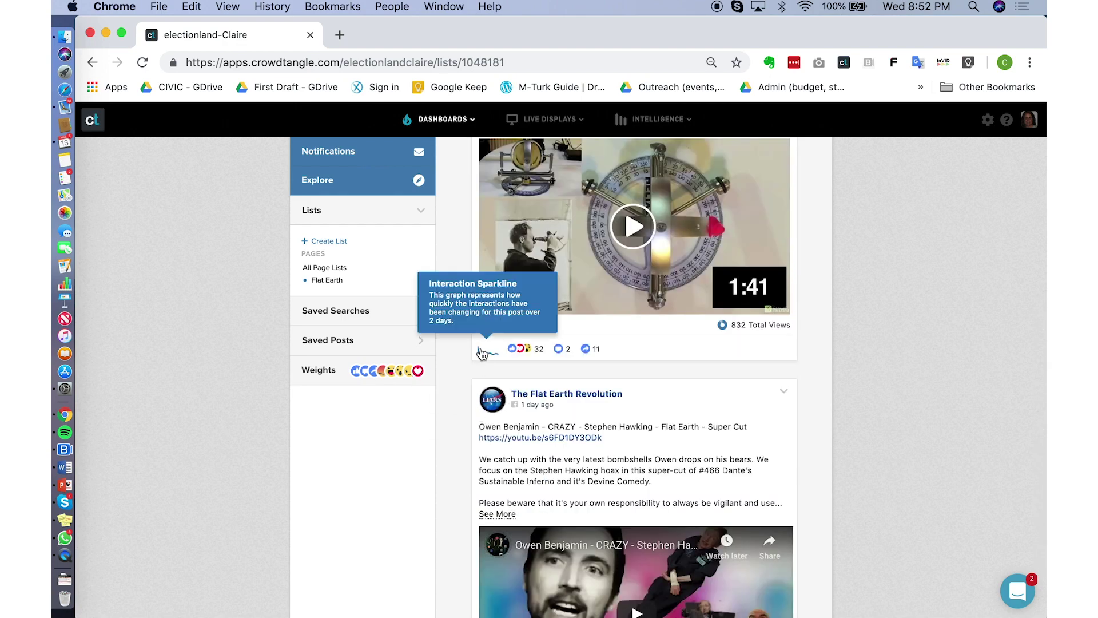
{"action": "scroll", "coordinate": [494, 357], "scroll_direction": "down", "scroll_amount": 1}
{"action": "scroll", "coordinate": [494, 357], "scroll_direction": "down", "scroll_amount": 3}
{"action": "scroll", "coordinate": [504, 320], "scroll_direction": "up", "scroll_amount": 6}
{"action": "scroll", "coordinate": [504, 320], "scroll_direction": "up", "scroll_amount": 20}
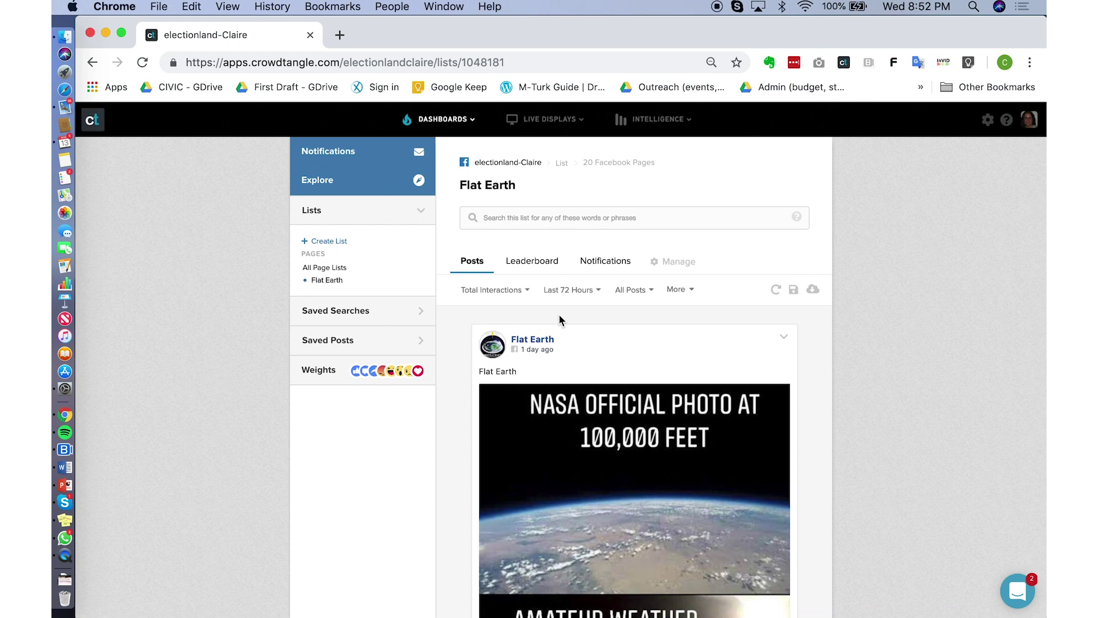
Review the Flat Earth feed's available options for ranking, timeframe and post type, plus its additional filters.
{"action": "left_click", "coordinate": [526, 290]}
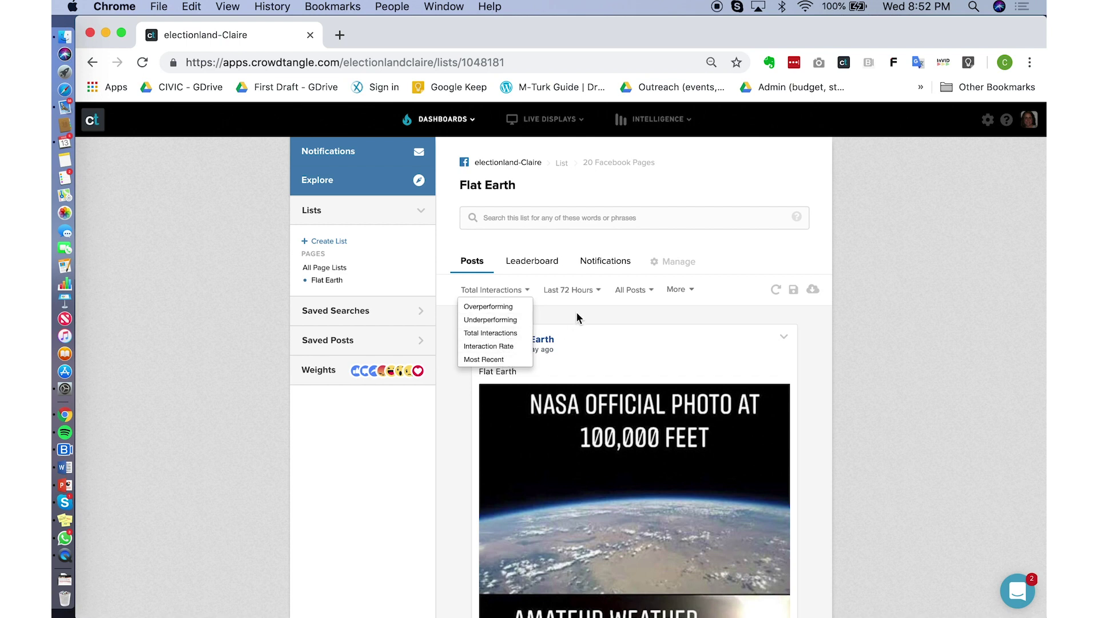
{"action": "left_click", "coordinate": [600, 291]}
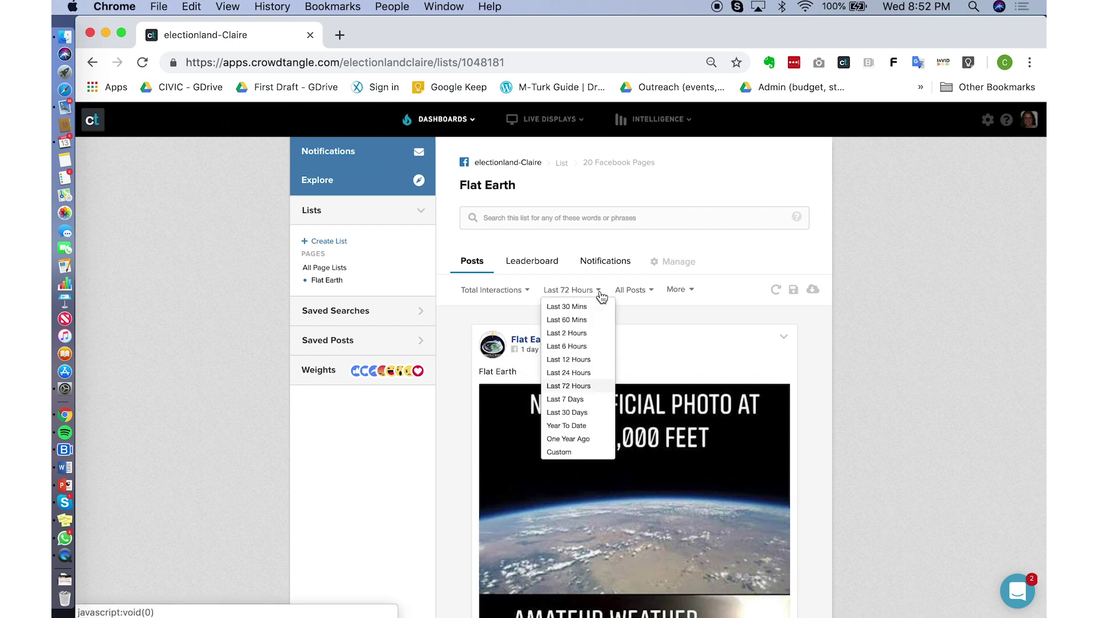
{"action": "left_click", "coordinate": [644, 290]}
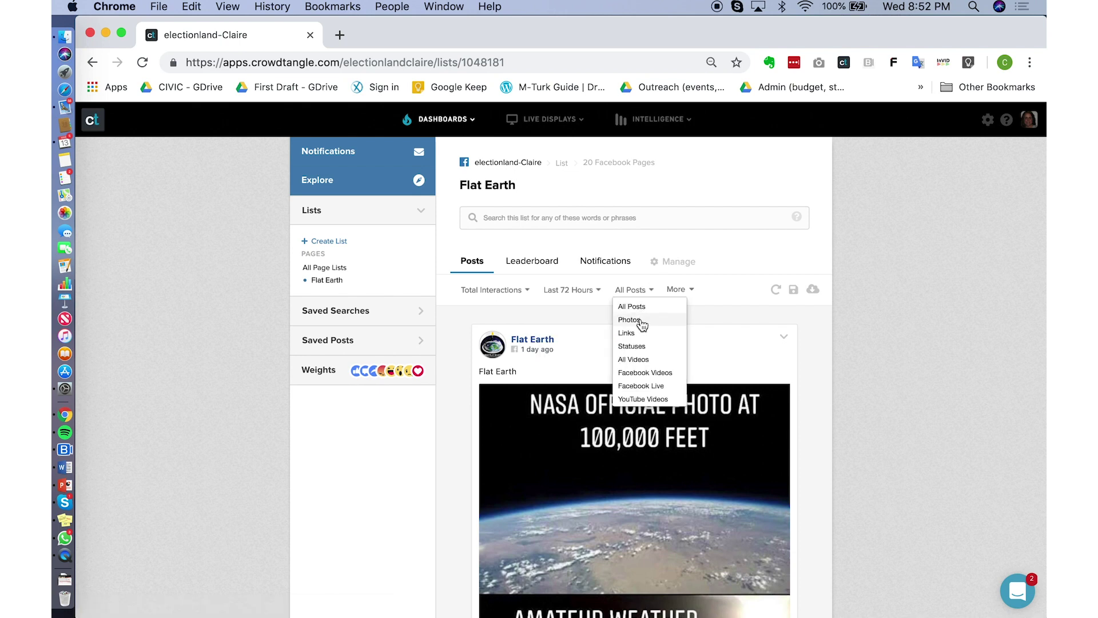
{"action": "left_click", "coordinate": [693, 293]}
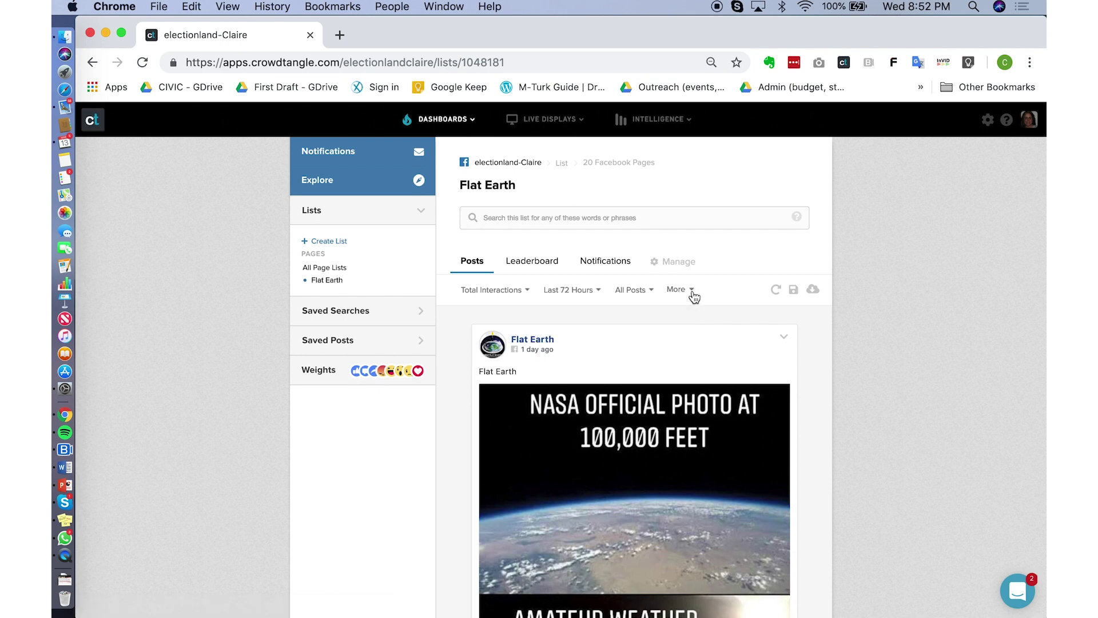
{"action": "left_click", "coordinate": [693, 294]}
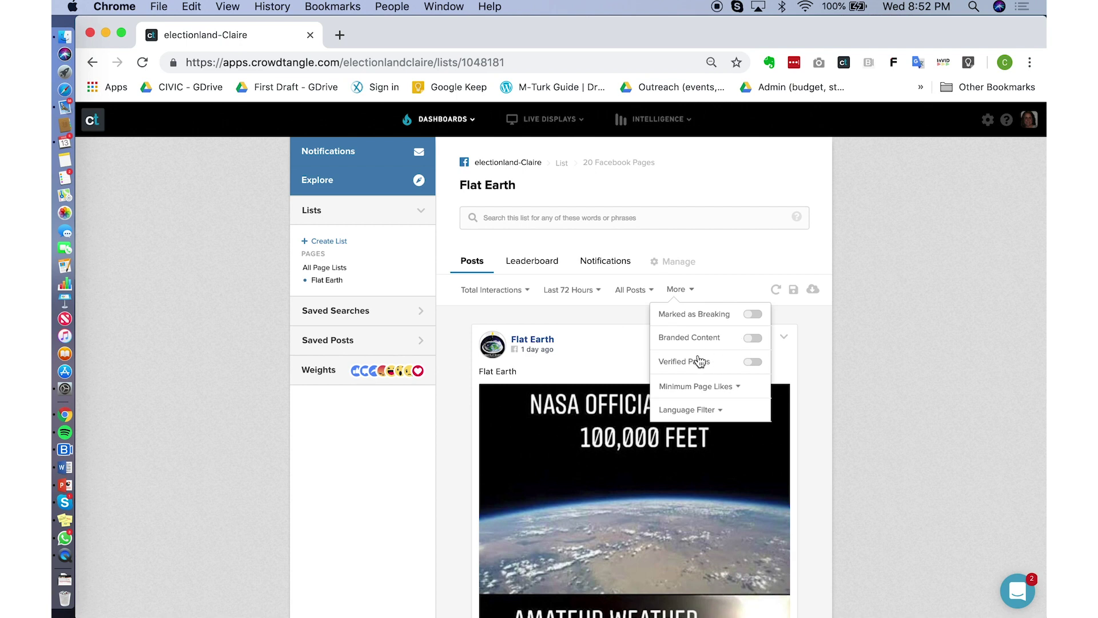
{"action": "left_click", "coordinate": [621, 337]}
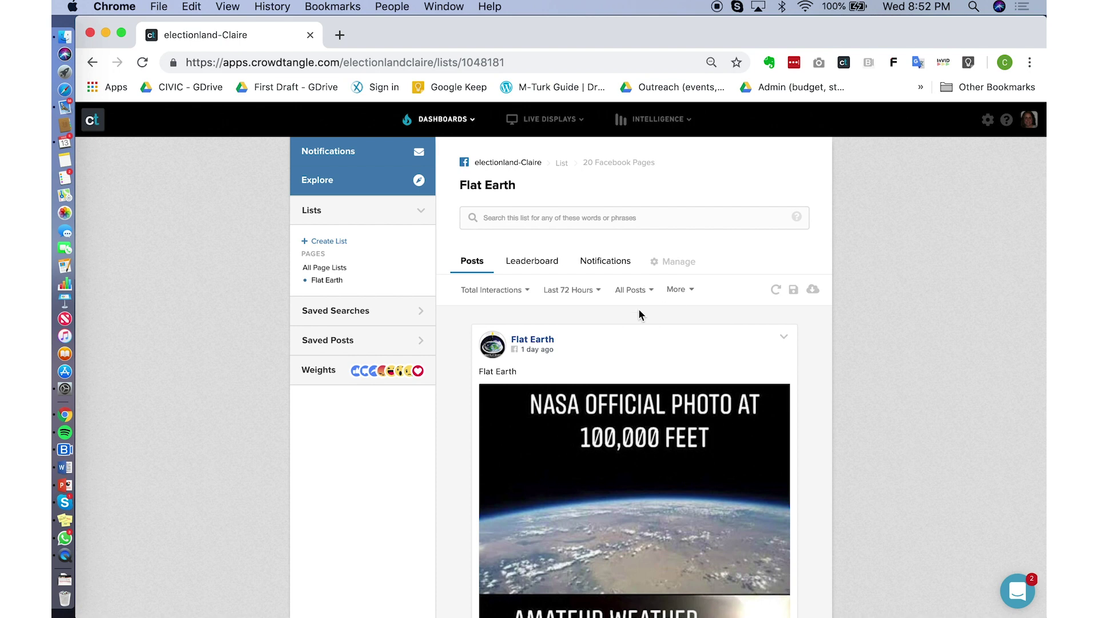
Start a new search of the entire database and search Facebook pages for "flat earth believer".
{"action": "left_click", "coordinate": [421, 319]}
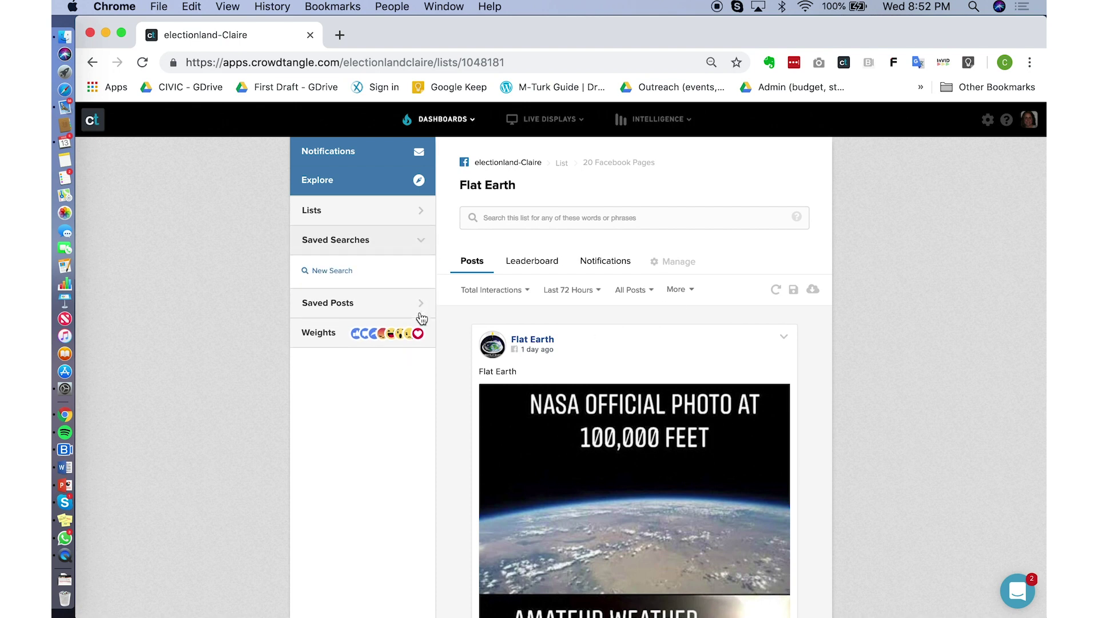
{"action": "left_click", "coordinate": [331, 270]}
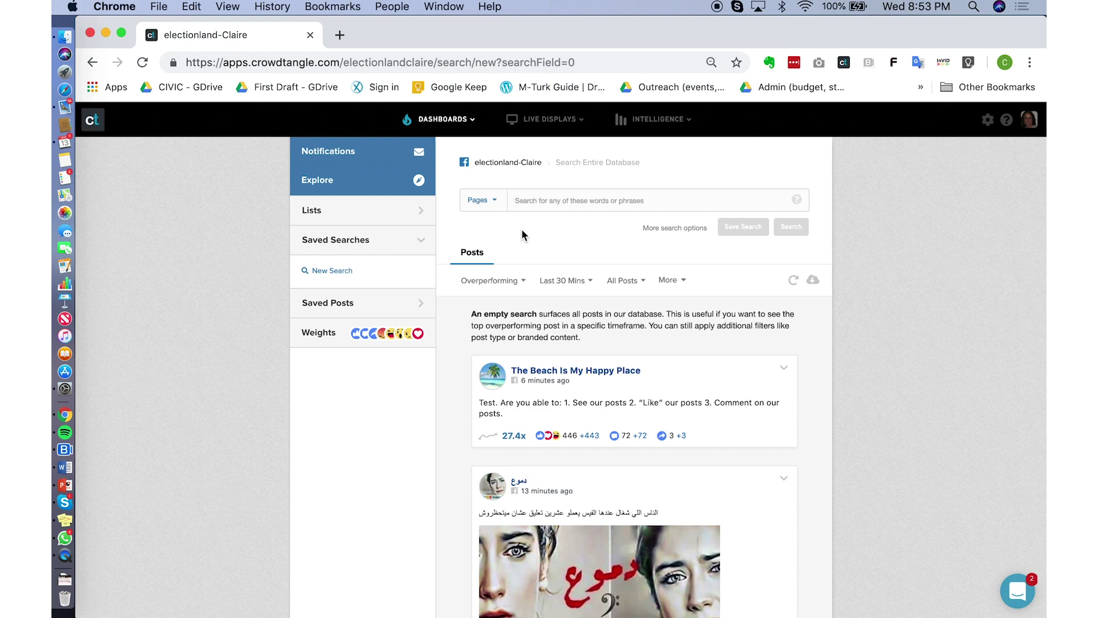
{"action": "left_click", "coordinate": [526, 203]}
{"action": "type", "text": "i believe in"}
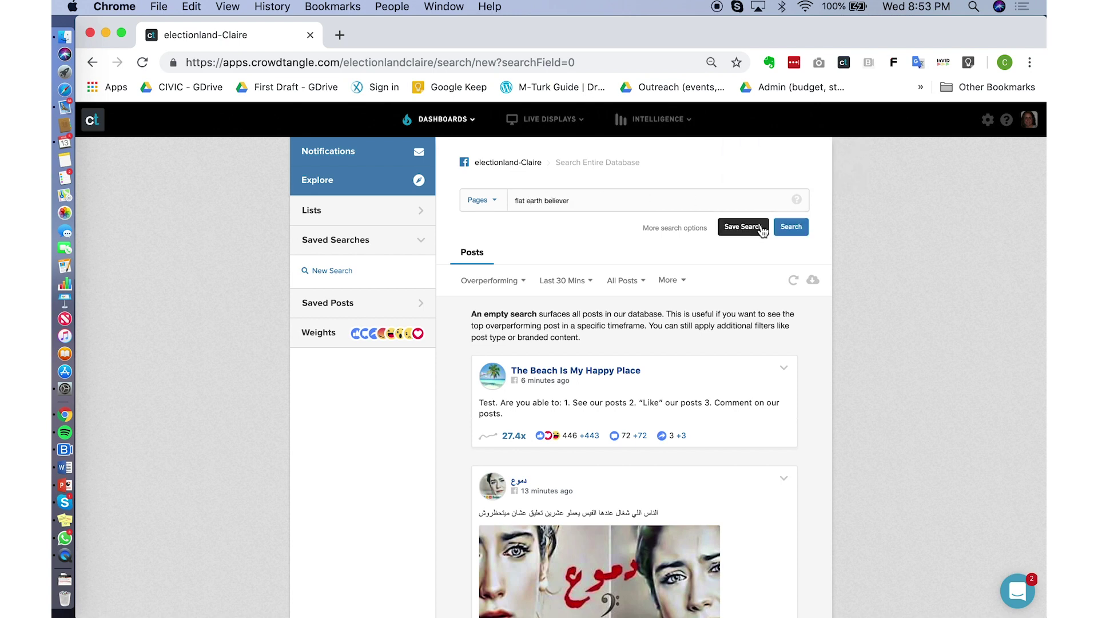
{"action": "left_click", "coordinate": [795, 230]}
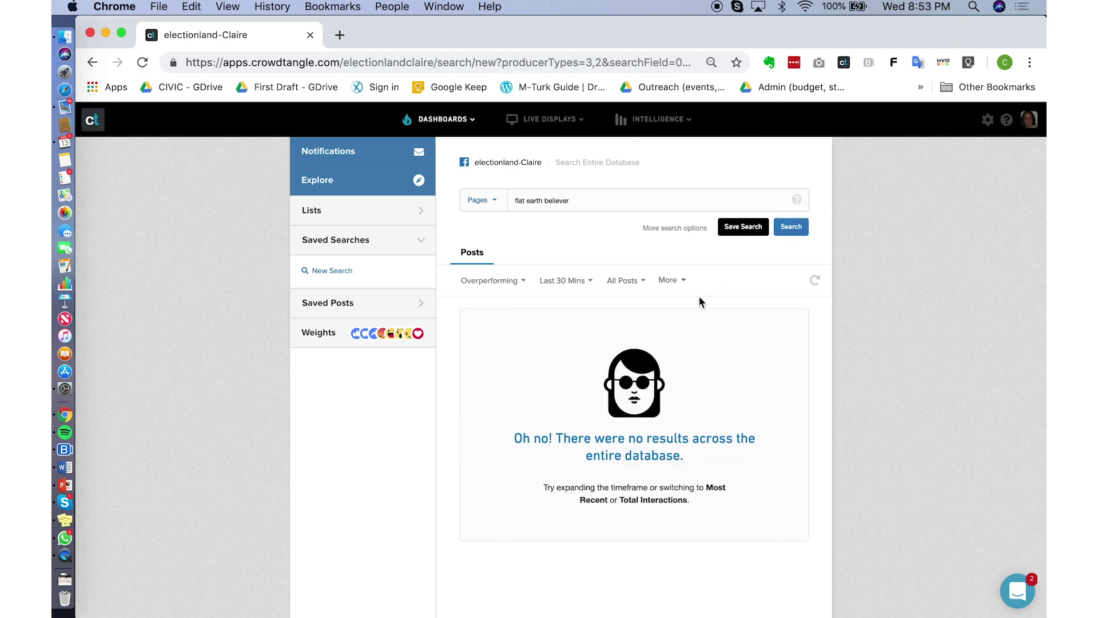
Set the search timeframe to Year To Date and rank the results by Total Interactions.
{"action": "left_click", "coordinate": [589, 286]}
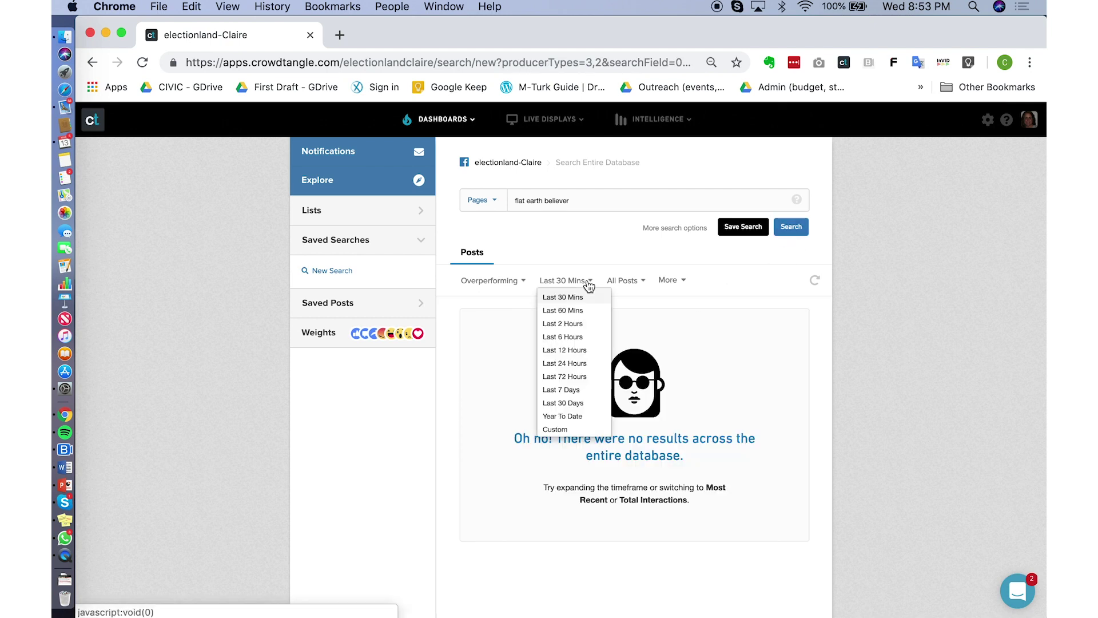
{"action": "left_click", "coordinate": [585, 420]}
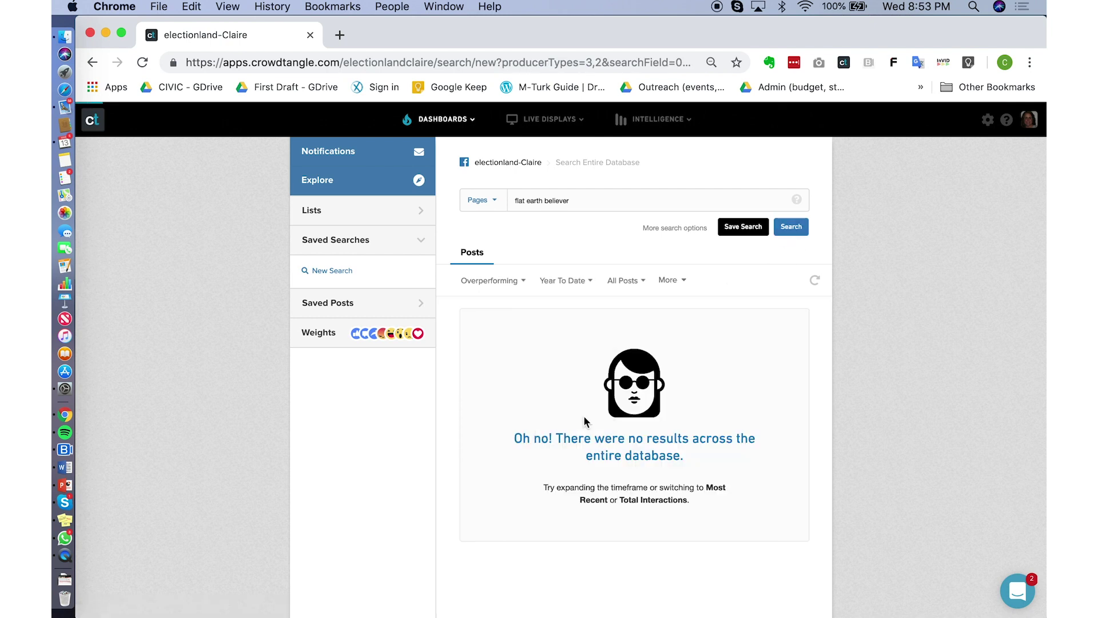
{"action": "left_click", "coordinate": [525, 282]}
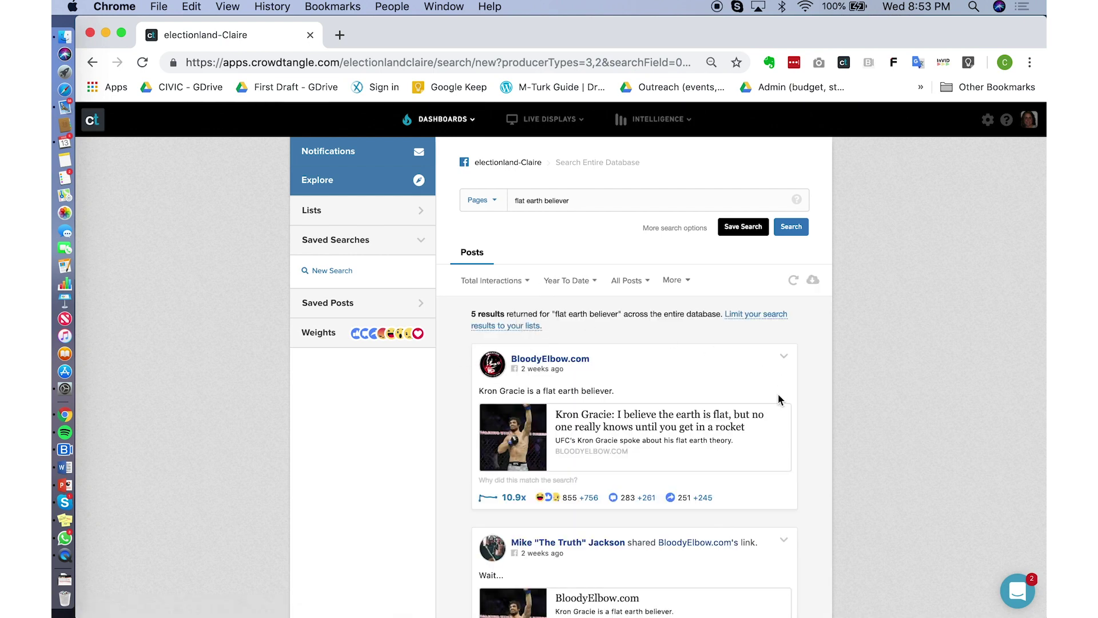
Look through the posts matching "flat earth believer", comparing their sources, content and interactions.
{"action": "scroll", "coordinate": [778, 393], "scroll_direction": "down", "scroll_amount": 1}
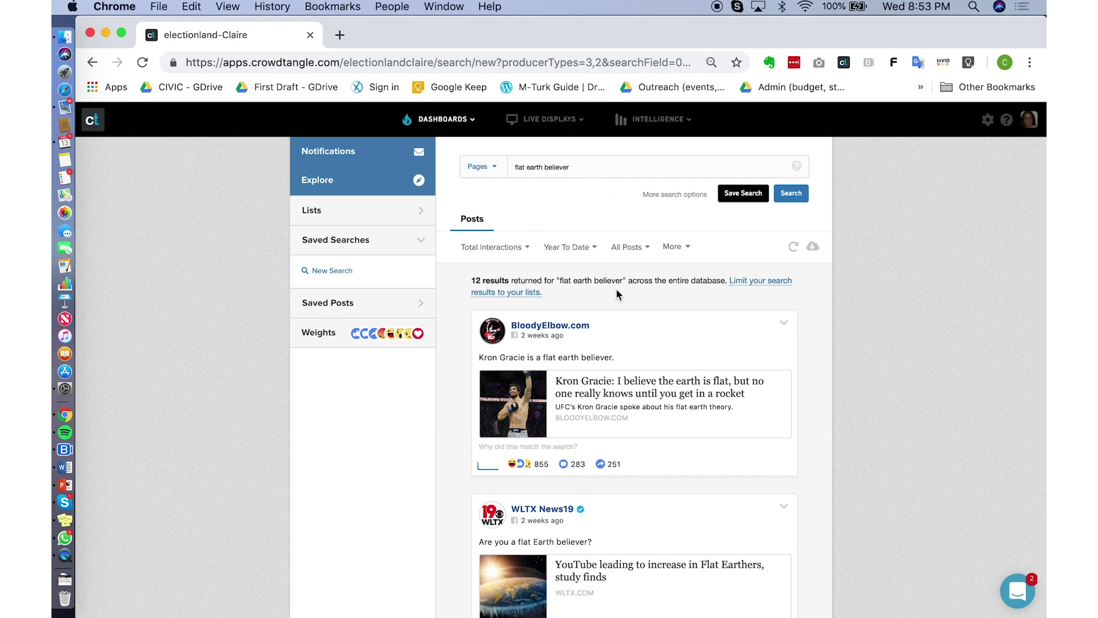
{"action": "scroll", "coordinate": [596, 358], "scroll_direction": "down", "scroll_amount": 2}
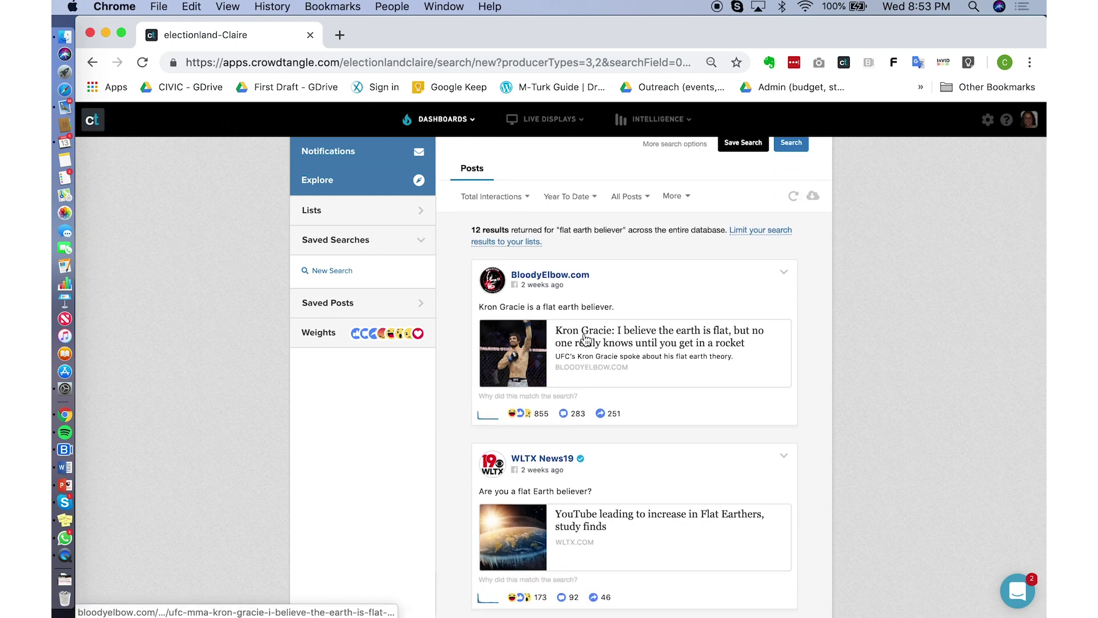
{"action": "scroll", "coordinate": [585, 332], "scroll_direction": "down", "scroll_amount": 7}
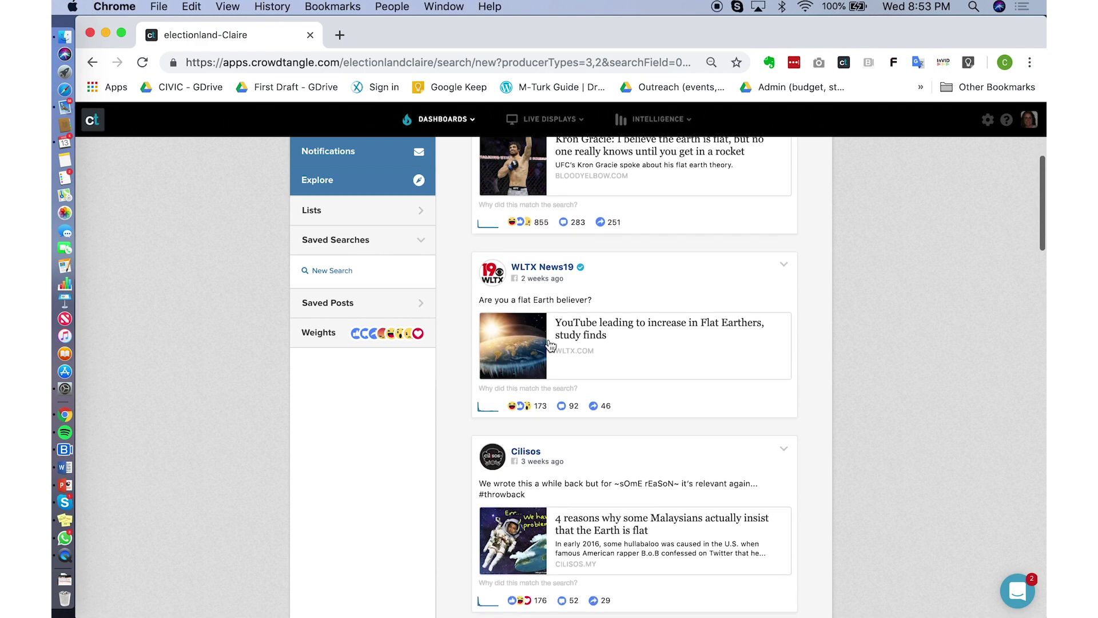
{"action": "scroll", "coordinate": [580, 318], "scroll_direction": "down", "scroll_amount": 20}
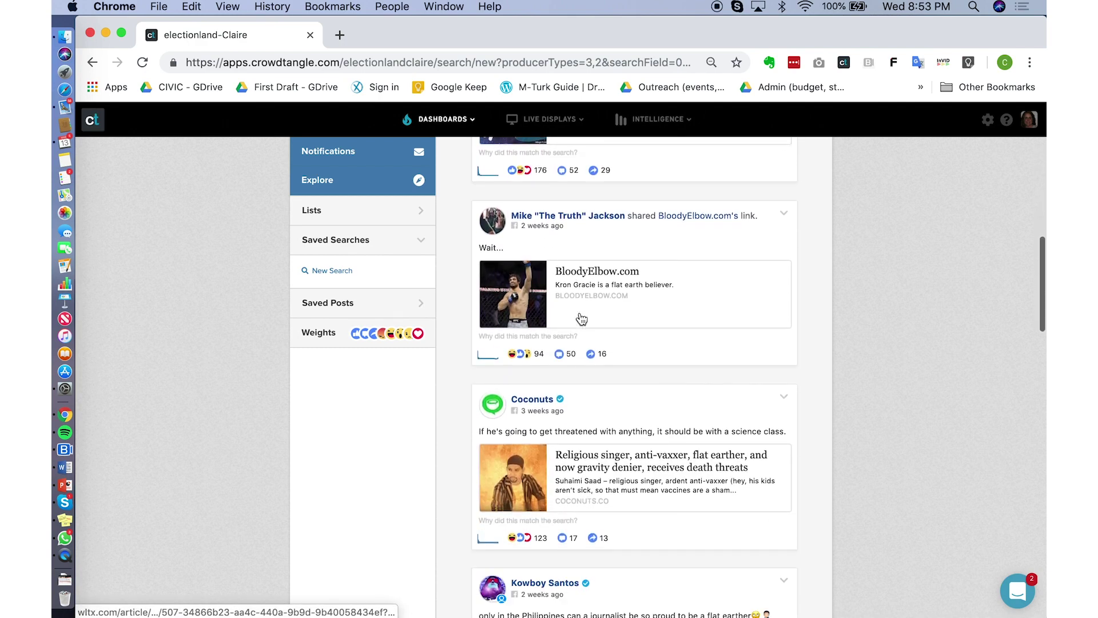
{"action": "scroll", "coordinate": [582, 318], "scroll_direction": "down", "scroll_amount": 17}
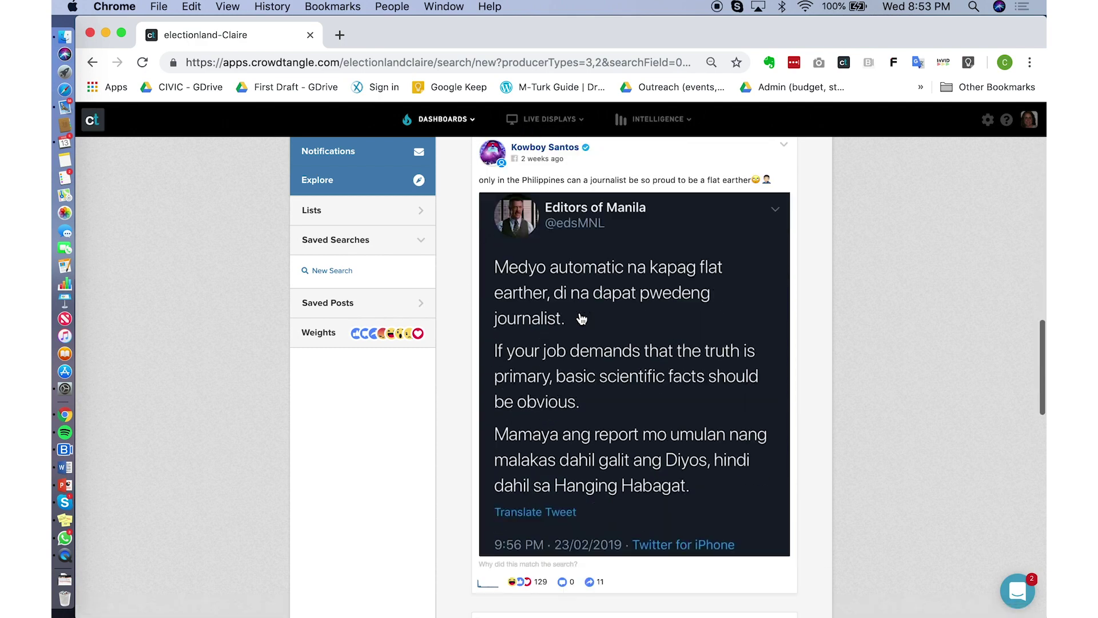
{"action": "scroll", "coordinate": [582, 318], "scroll_direction": "down", "scroll_amount": 20}
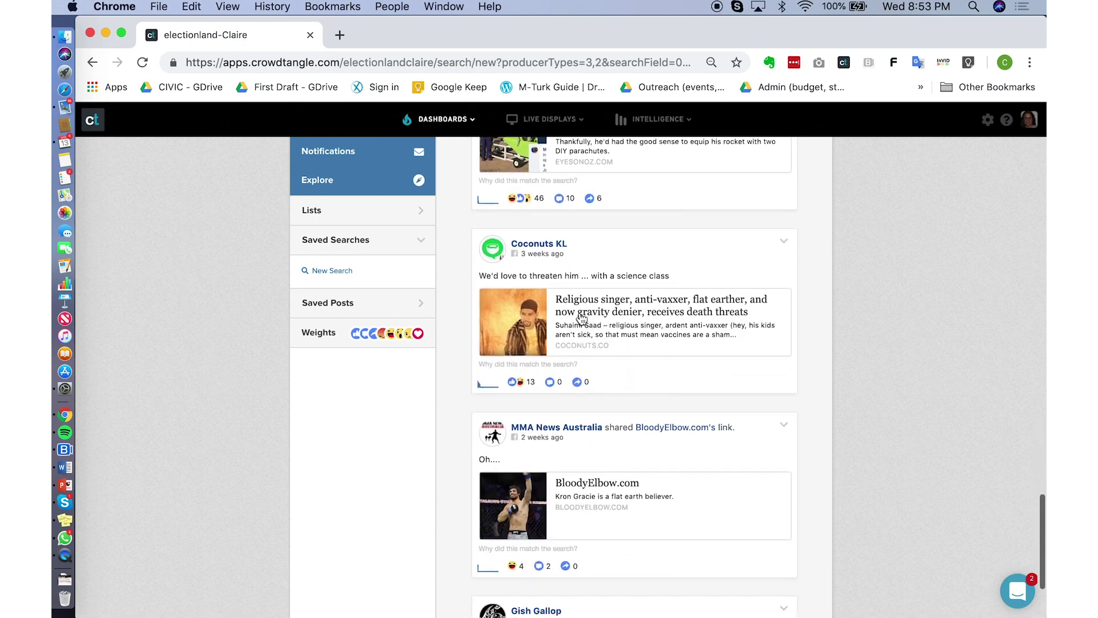
{"action": "scroll", "coordinate": [582, 319], "scroll_direction": "up", "scroll_amount": 20}
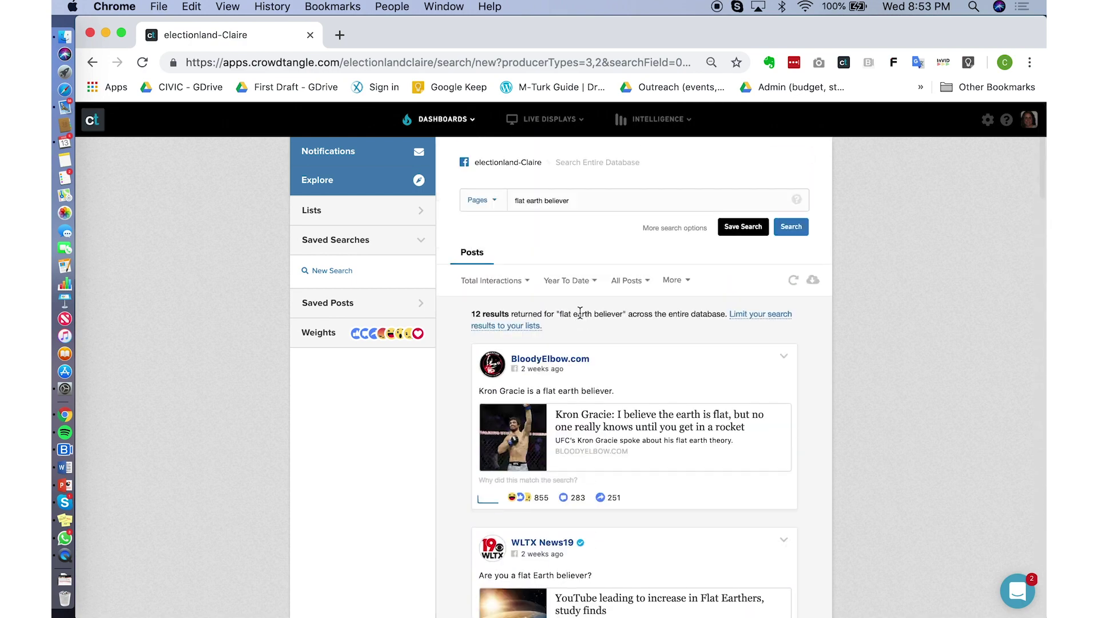
Limit the interaction weights to Angry by disabling Haha, Wow, Sad, Love, Shares, Comments and Likes.
{"action": "left_click", "coordinate": [338, 337]}
{"action": "scroll", "coordinate": [344, 329], "scroll_direction": "up", "scroll_amount": 1}
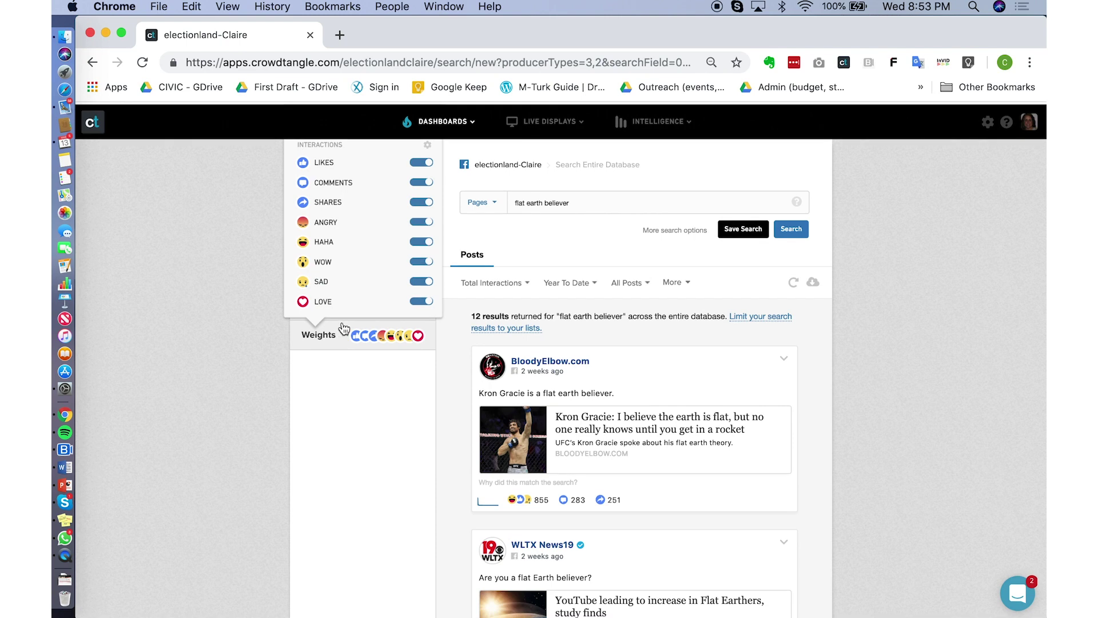
{"action": "left_click", "coordinate": [420, 241]}
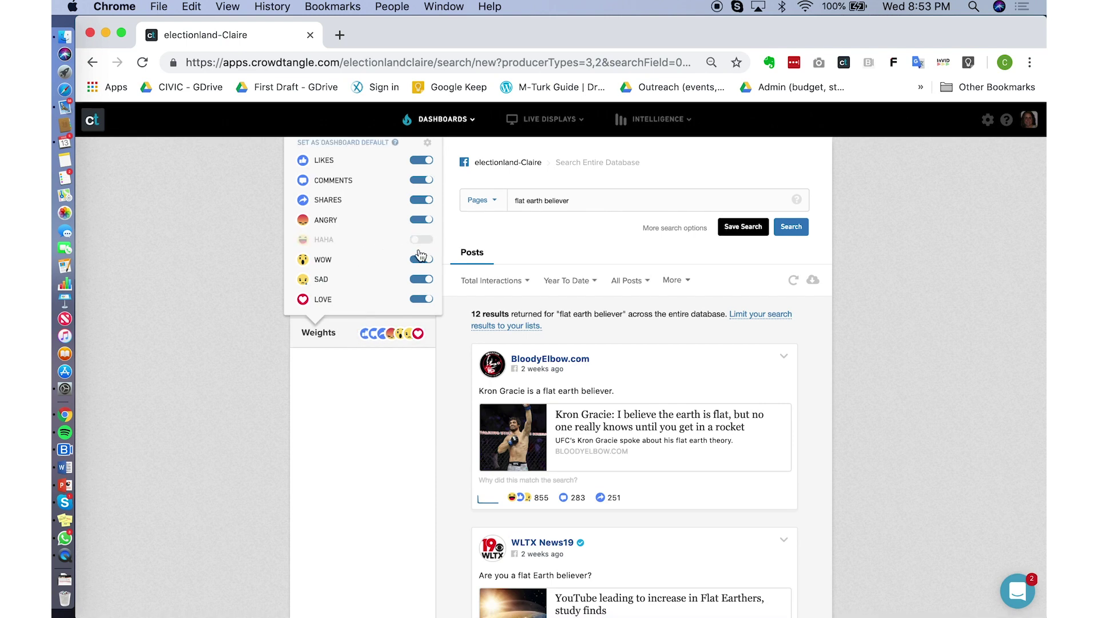
{"action": "left_click", "coordinate": [420, 261]}
{"action": "left_click", "coordinate": [419, 281]}
{"action": "left_click", "coordinate": [421, 300]}
{"action": "left_click", "coordinate": [421, 199]}
{"action": "left_click", "coordinate": [420, 181]}
{"action": "left_click", "coordinate": [421, 160]}
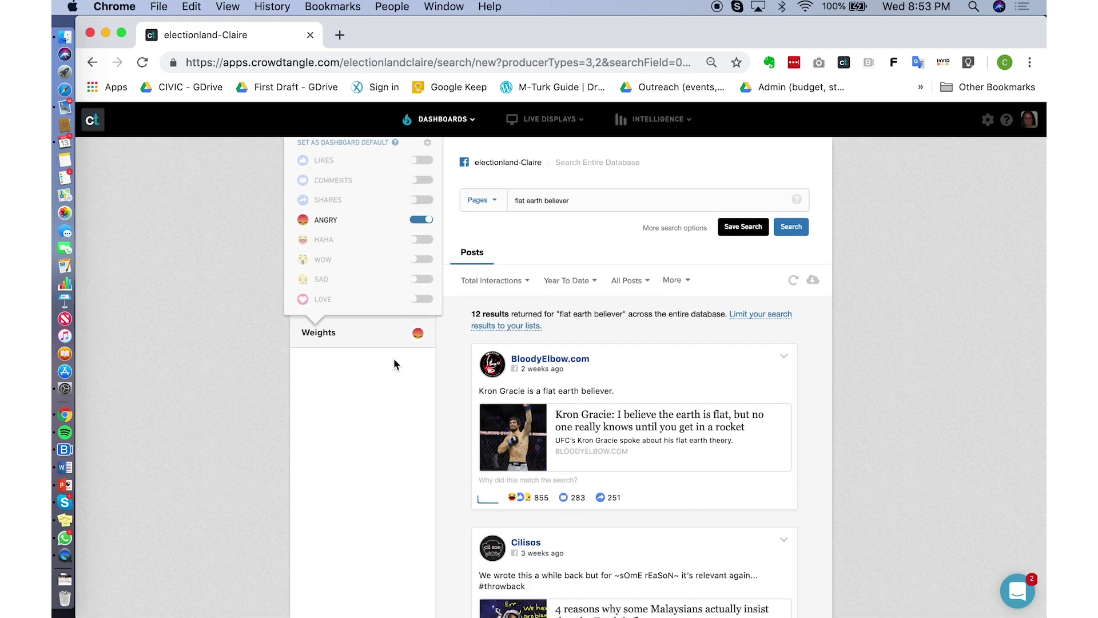